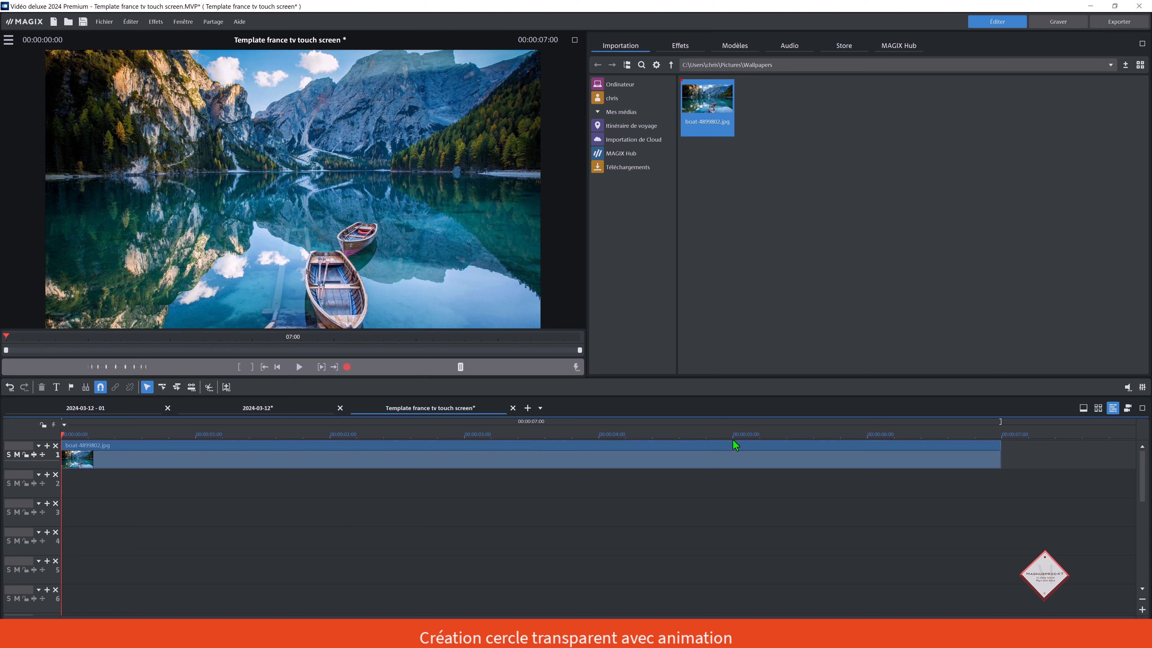
Step: Trim the end of the boat-4899802.jpg clip on track 1 to 00:00:05:00
left_click(733, 440)
left_click_drag(1001, 460, 734, 458)
left_click(801, 481)
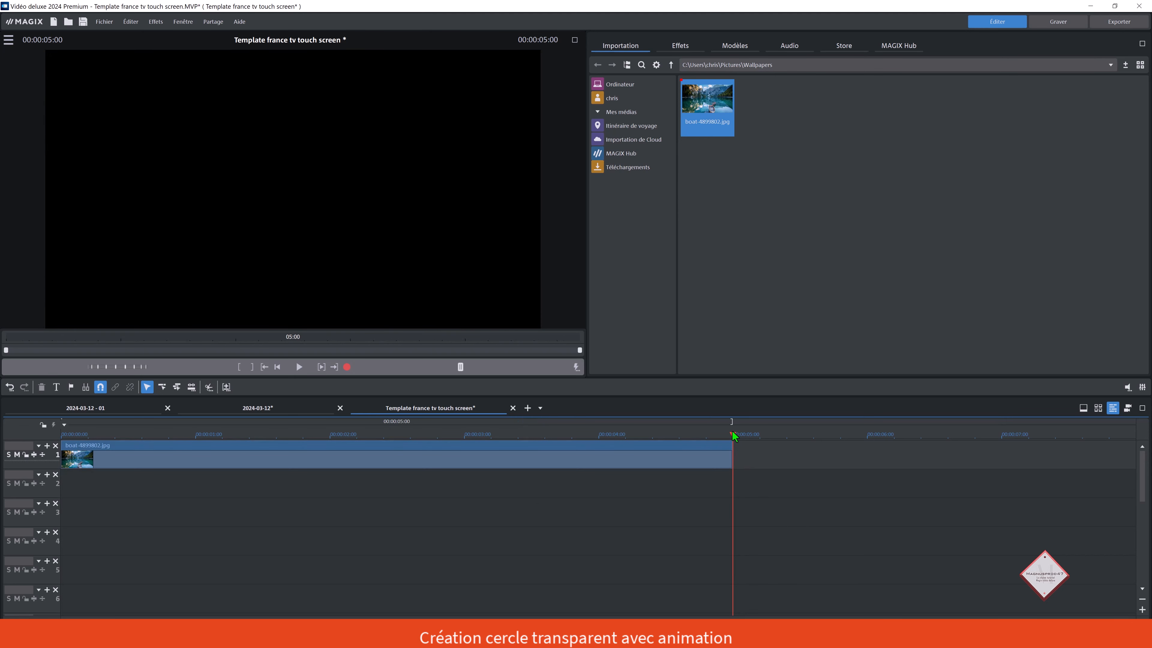
Step: Duplicate the boat clip onto tracks 2 and 3, aligned to the start of the timeline, and mute both of those tracks
left_click(373, 433)
left_click(442, 455)
key("d")
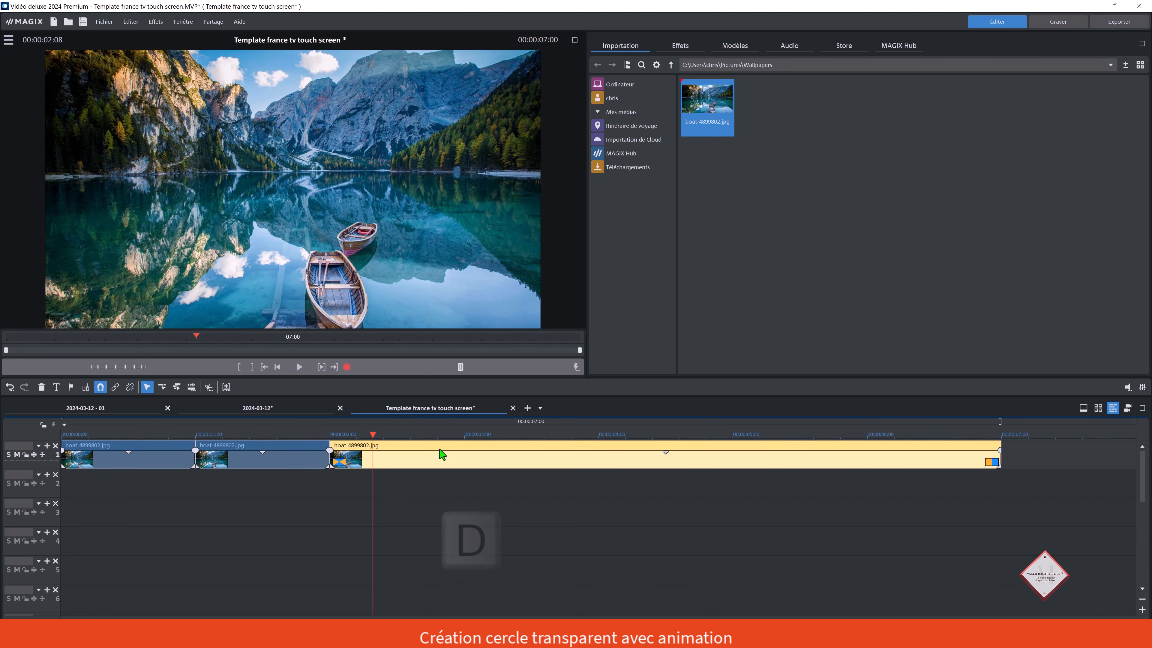
left_click_drag(462, 463, 303, 455)
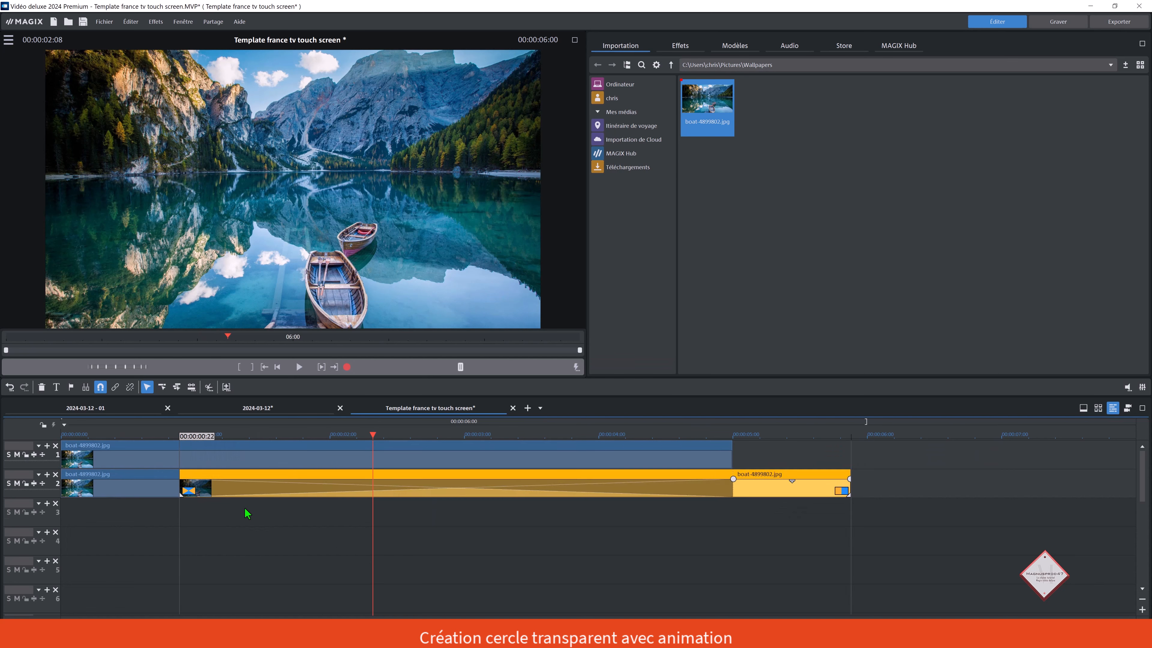
left_click_drag(247, 513, 241, 515)
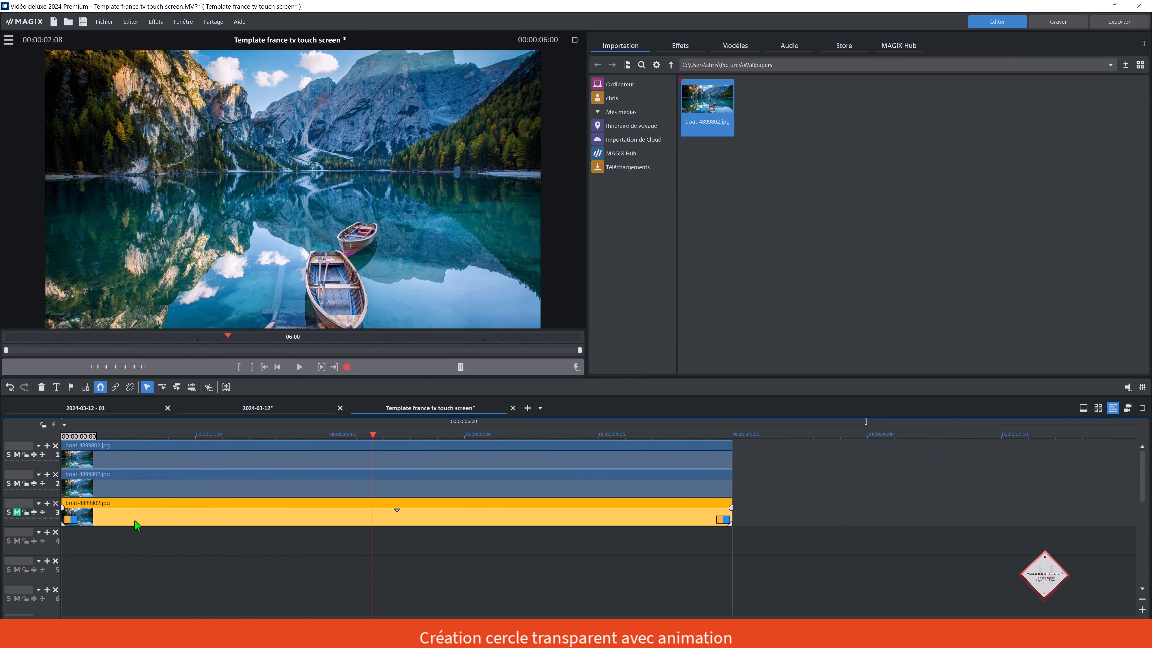
left_click(234, 586)
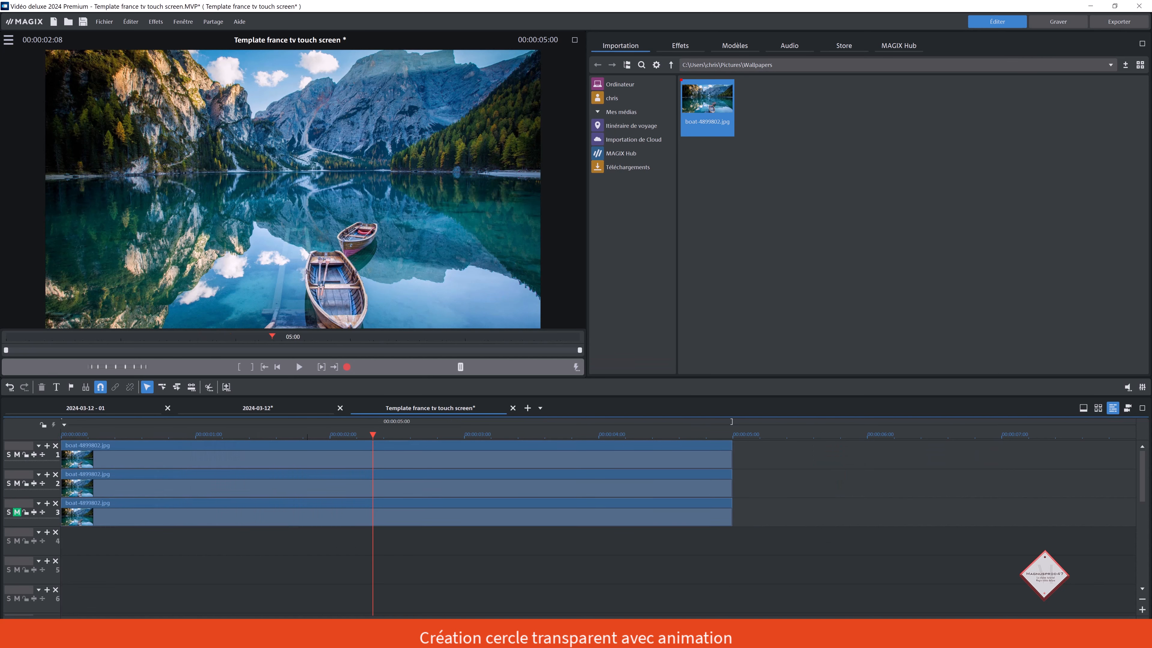
left_click(17, 512)
Step: Set the track 1 clip's brightness (Luminosité) to 55 and its contrast (Contraste) to 45
left_click(136, 458)
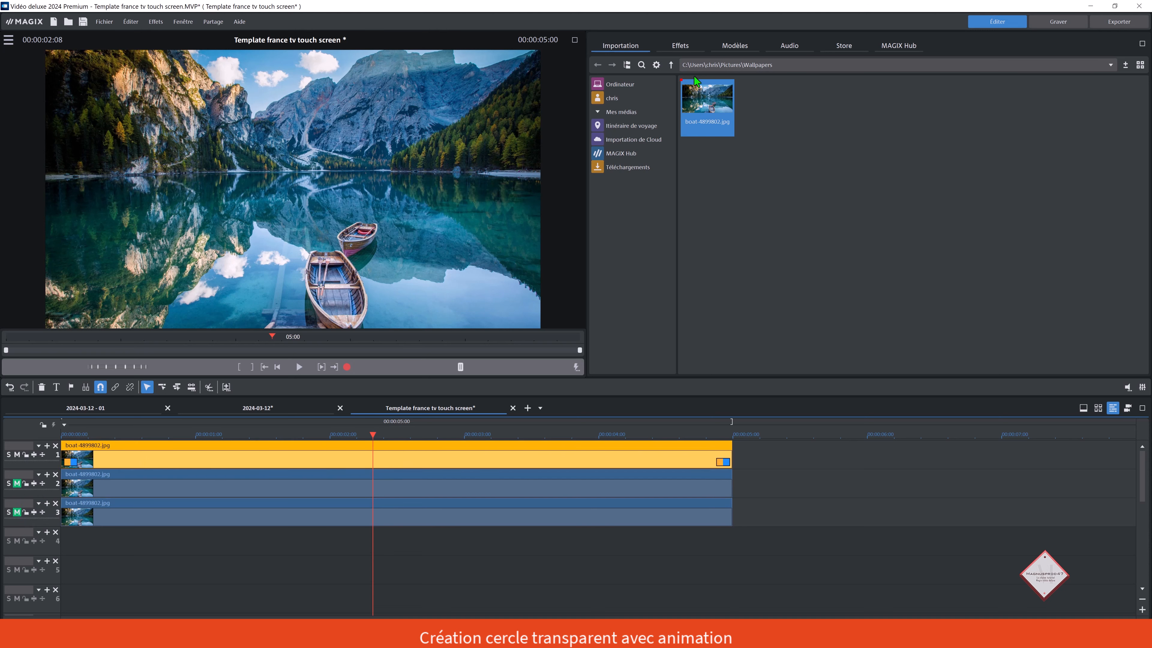
left_click(679, 47)
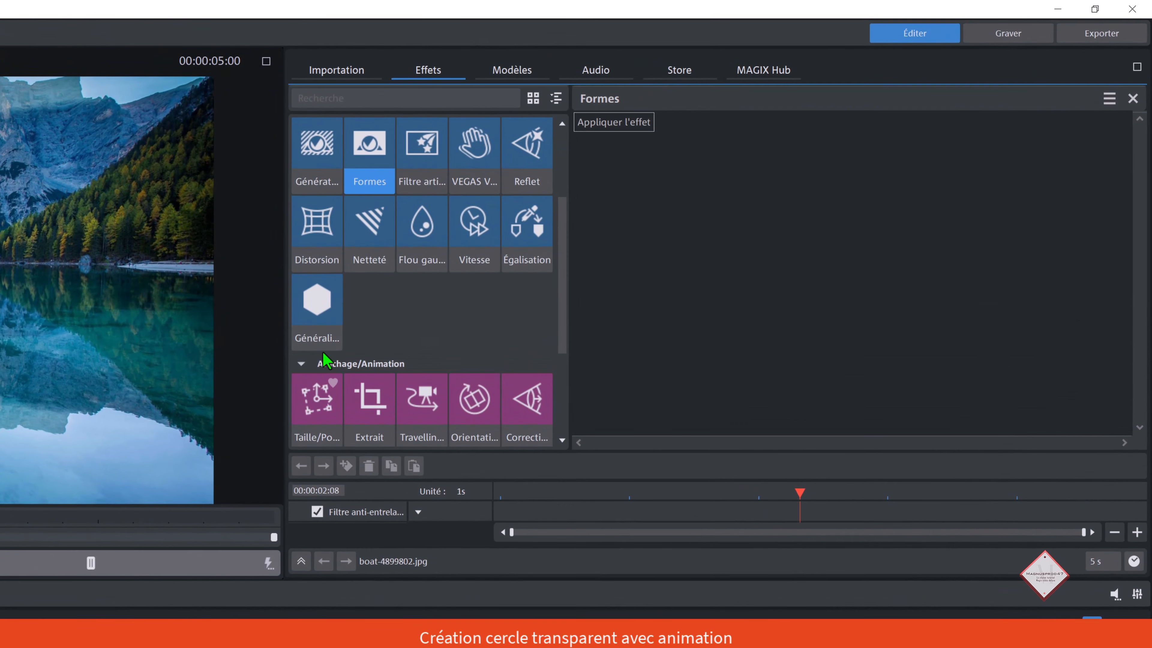
scroll(354, 272, "up", 3)
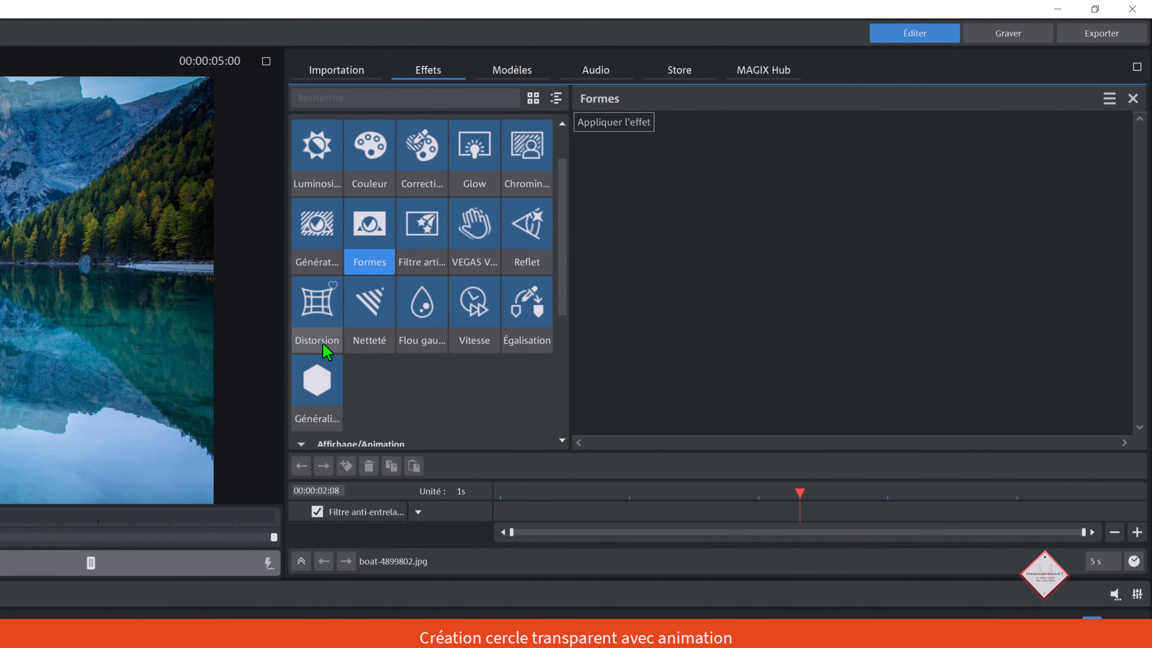
left_click(324, 214)
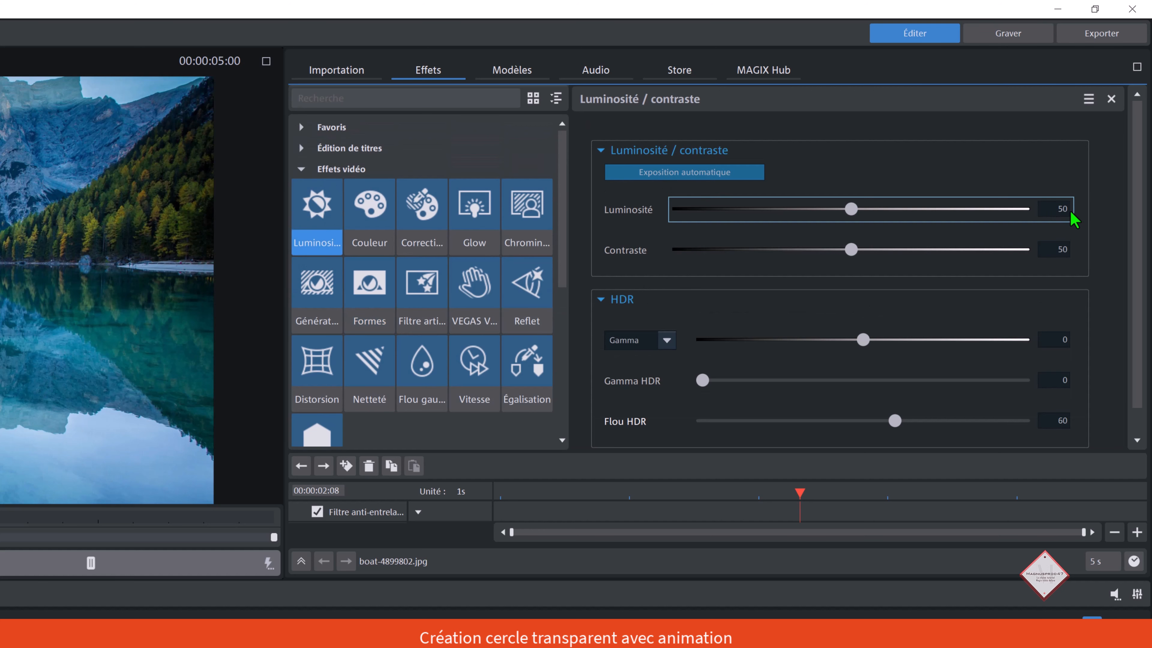
left_click(1057, 214)
type("55")
key("Return")
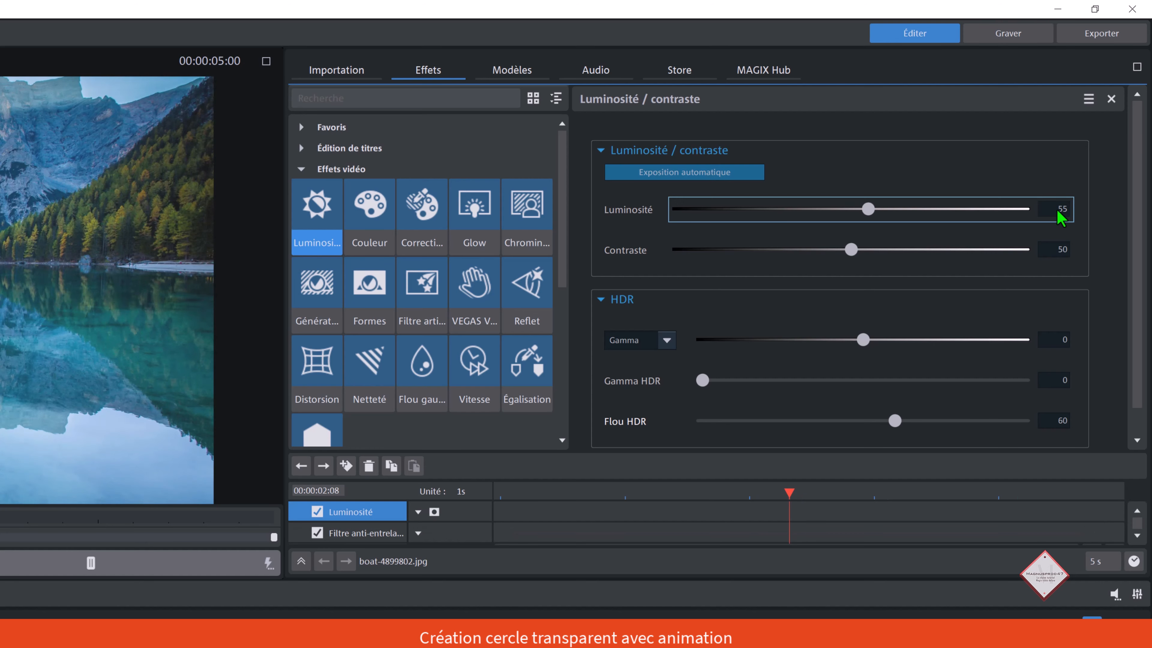
left_click(1060, 252)
type("45")
key("Return")
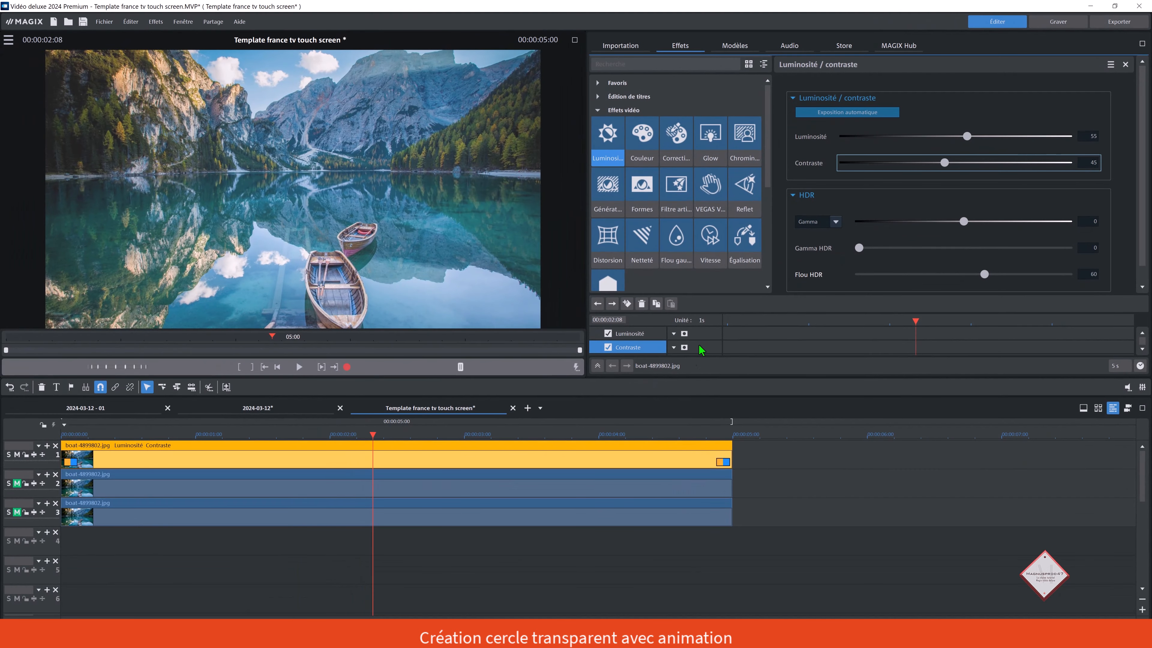
Step: Unmute track 2 and set its clip's colour saturation to -15
left_click(546, 532)
left_click(20, 483)
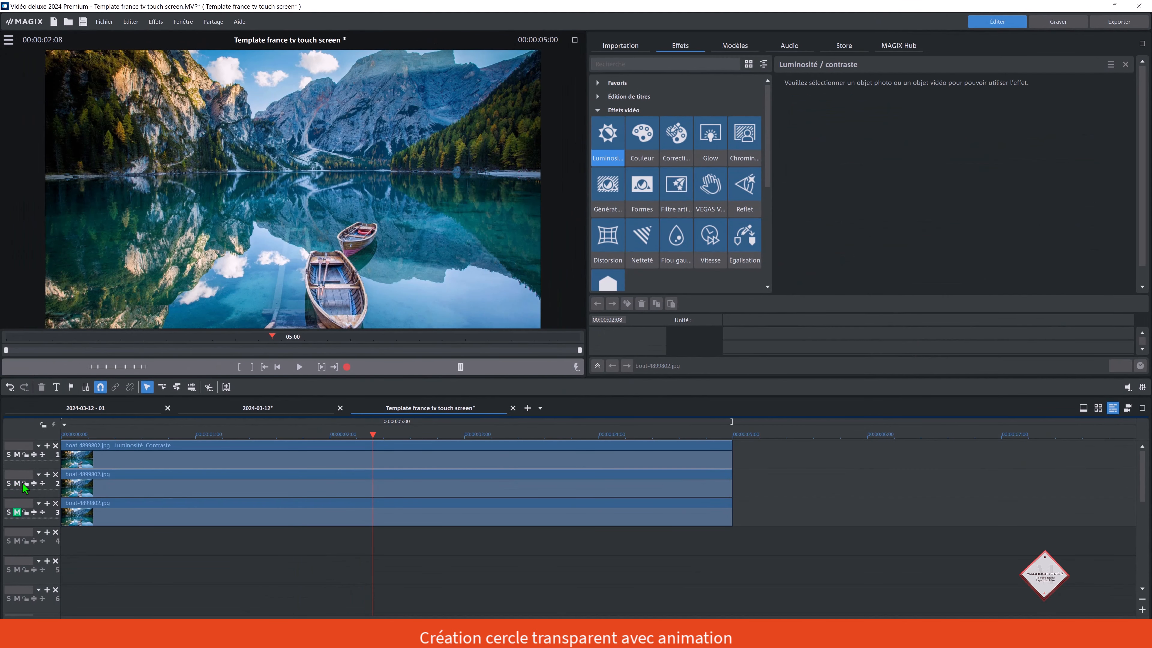
left_click(106, 490)
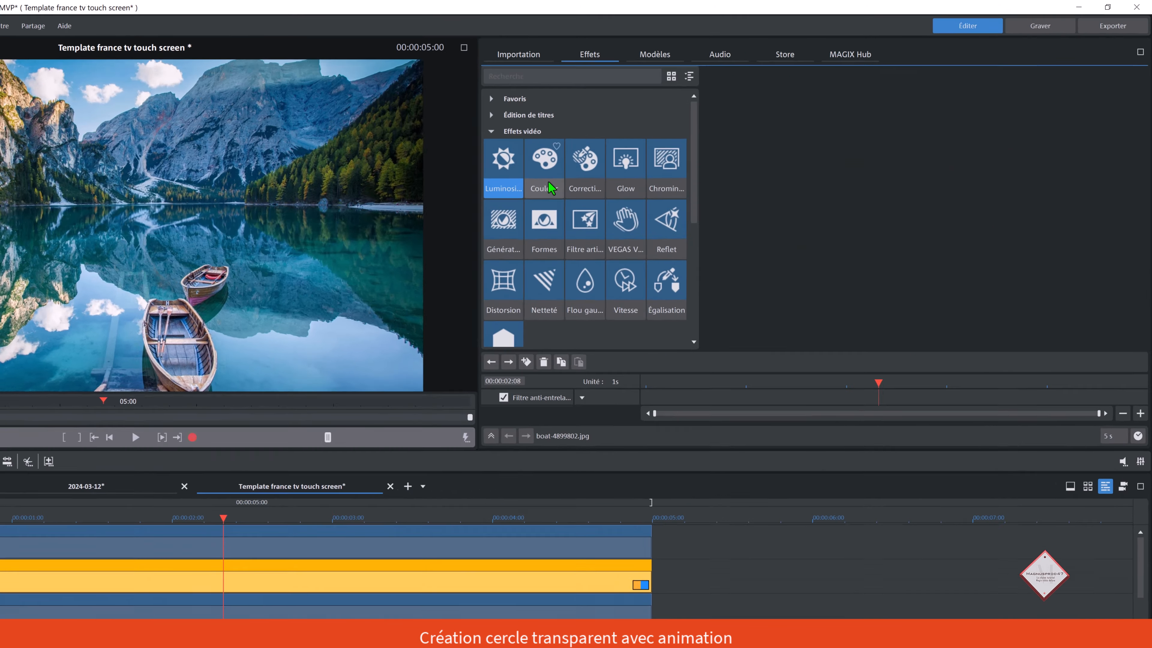
left_click(550, 186)
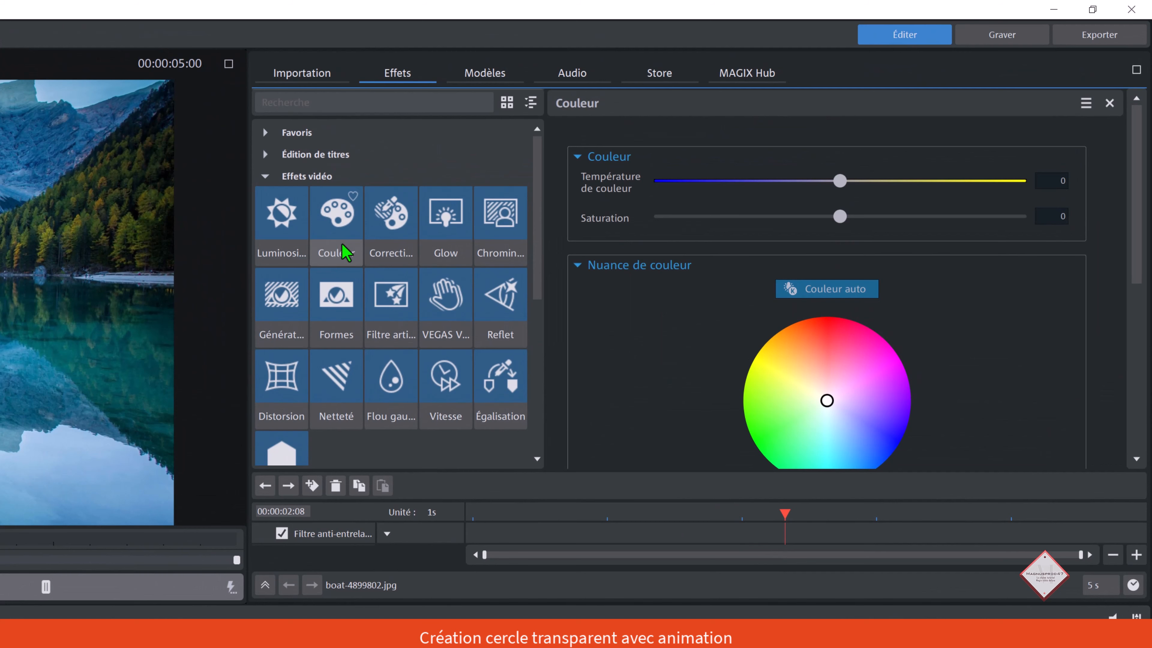
left_click(1055, 220)
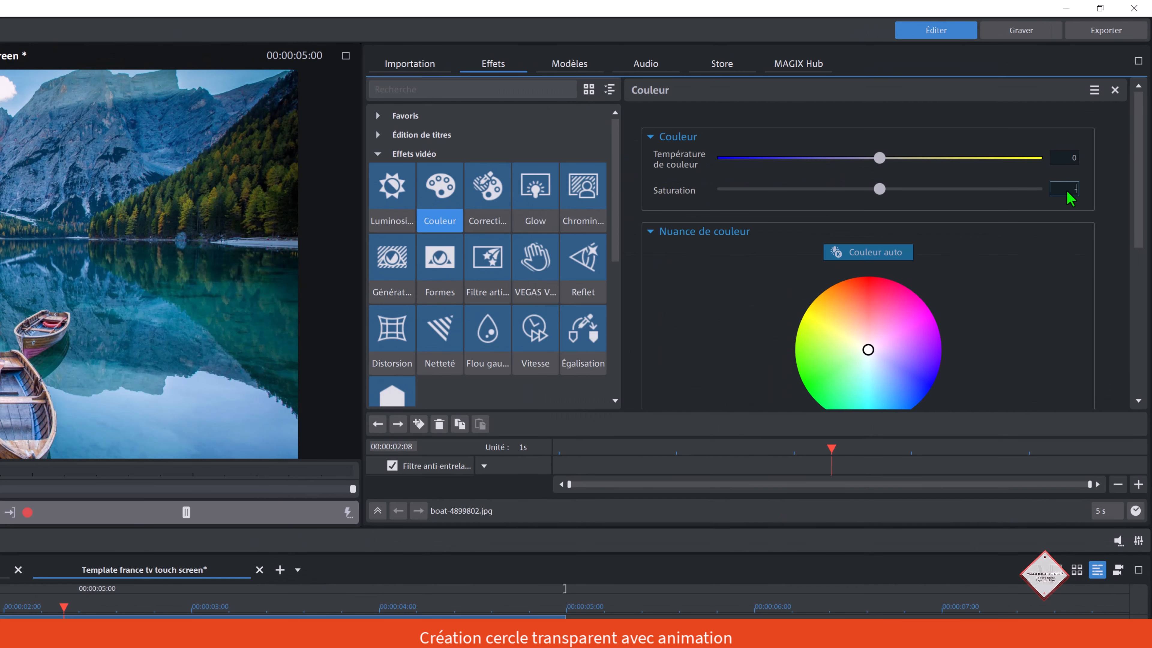
type("-15")
key("Return")
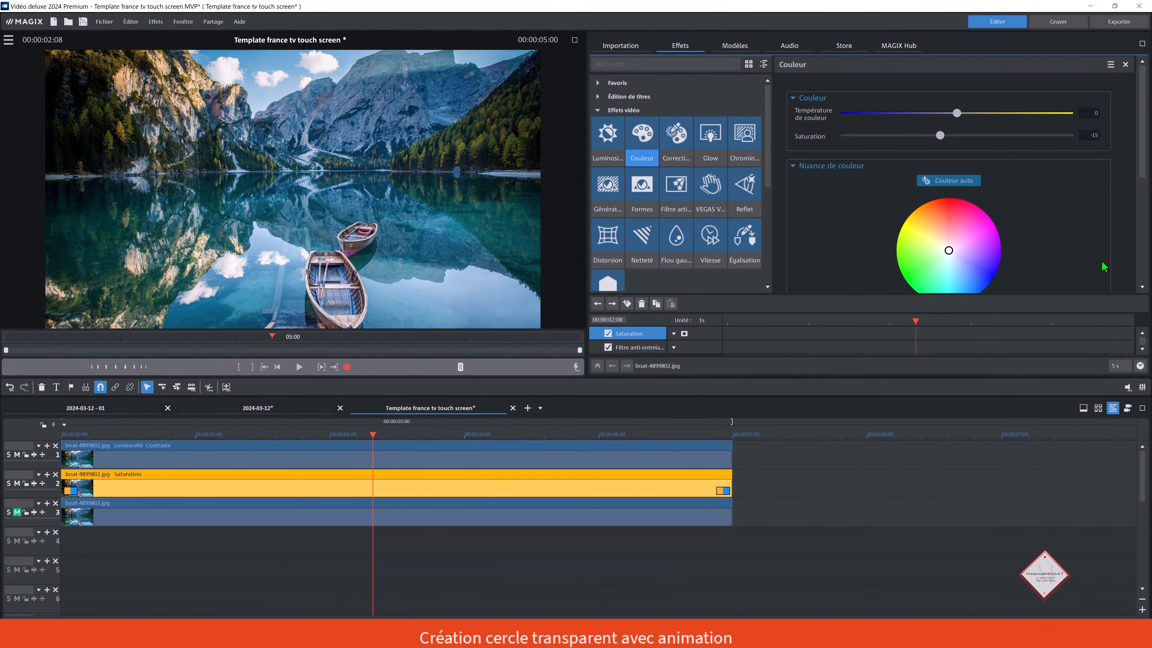
Step: Unmute track 3 and copy the track 1 clip's brightness and contrast video effects to the track 3 clip
left_click(17, 512)
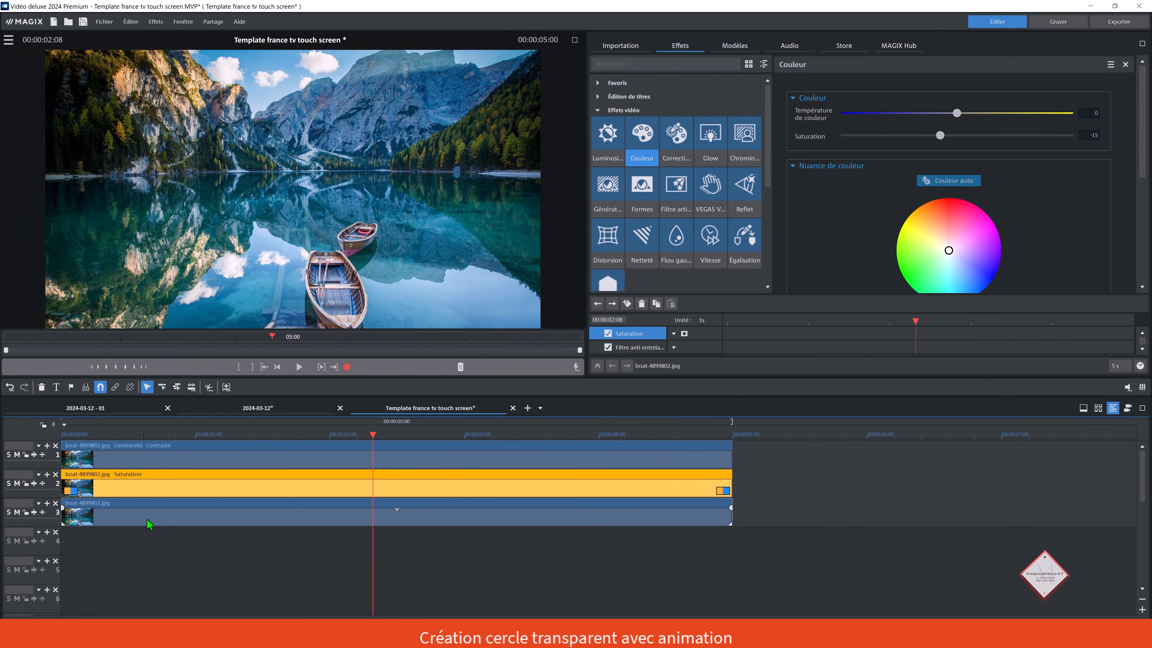
left_click(156, 514)
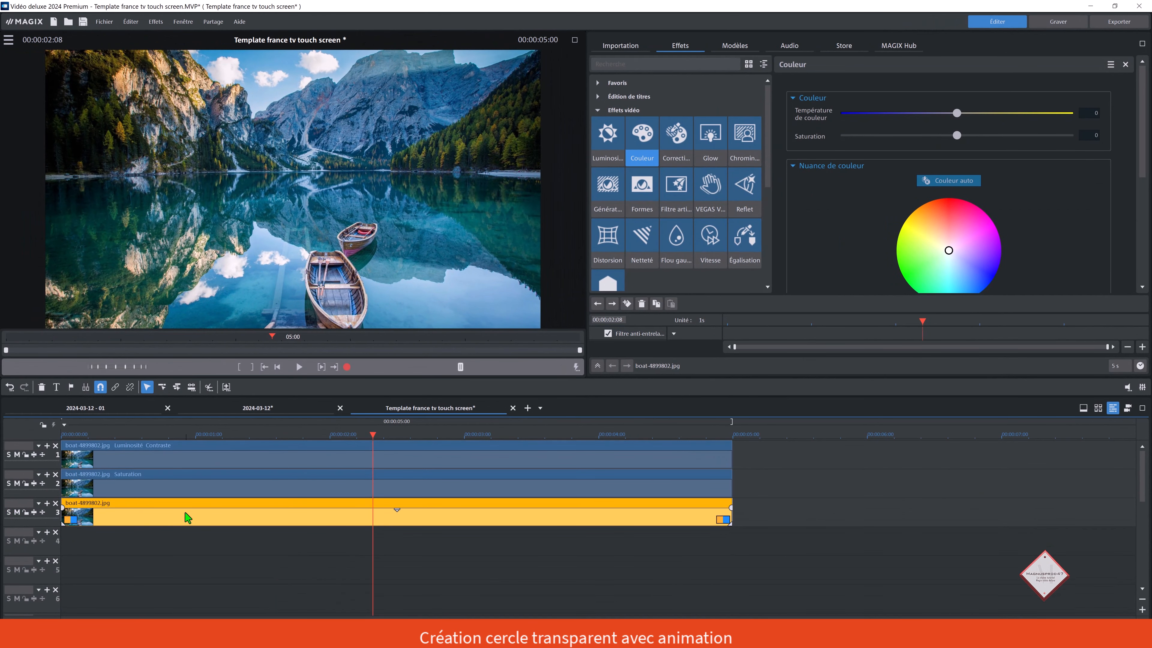
left_click(260, 458)
right_click(303, 454)
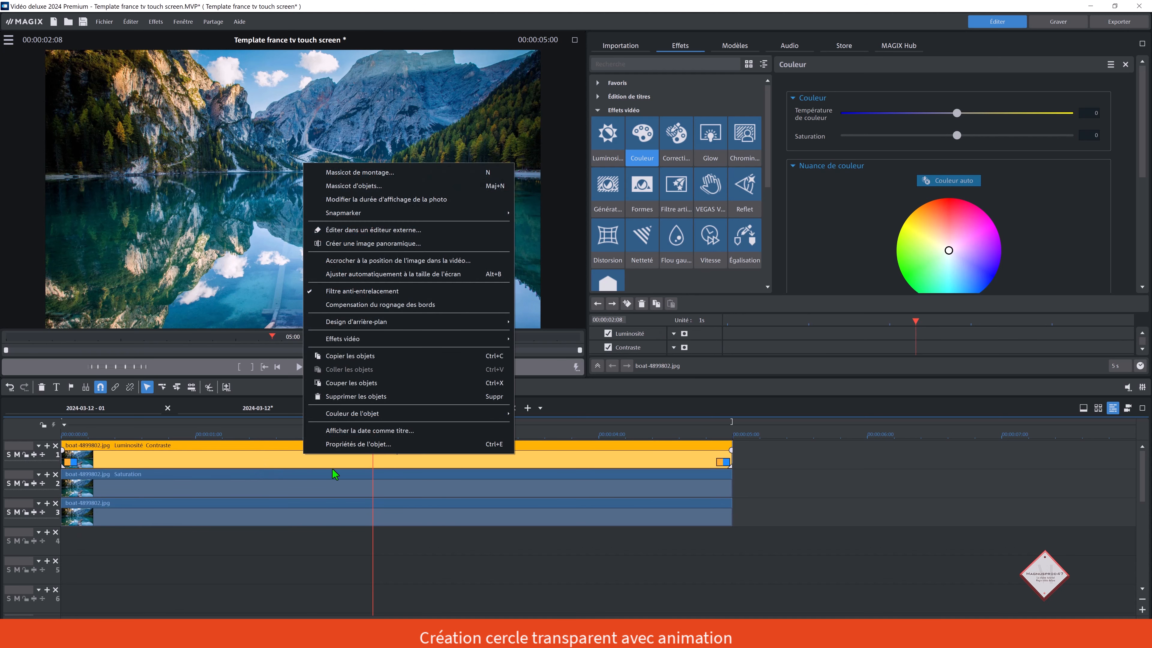
mouse_move(403, 340)
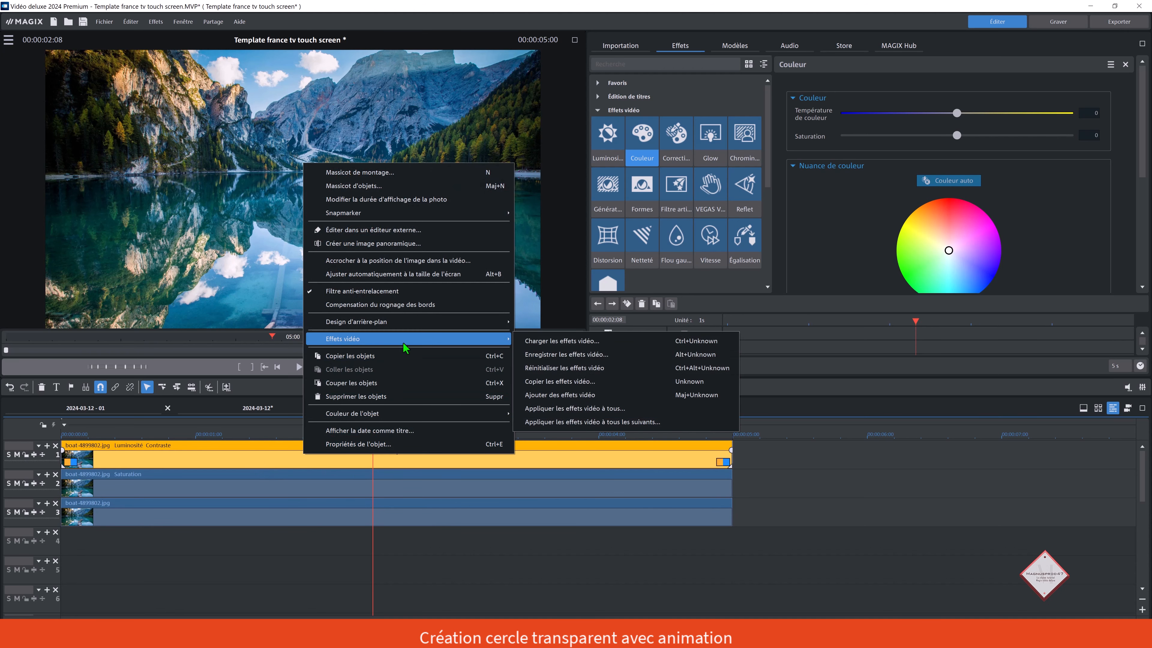
left_click(574, 383)
left_click(580, 363)
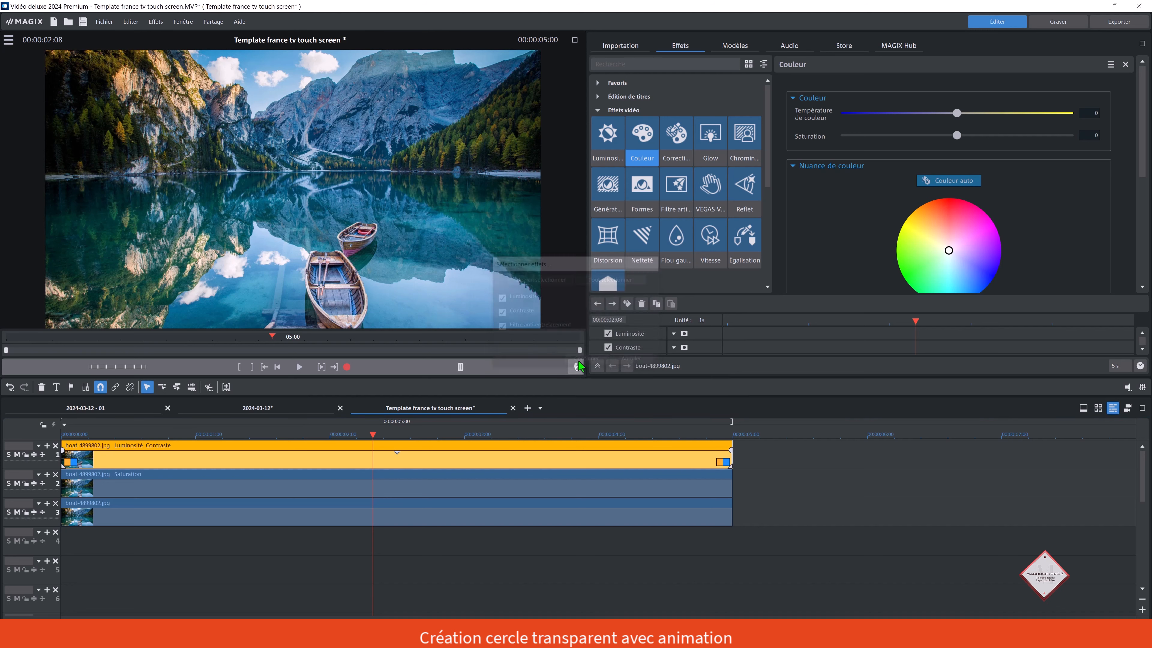
left_click(275, 523)
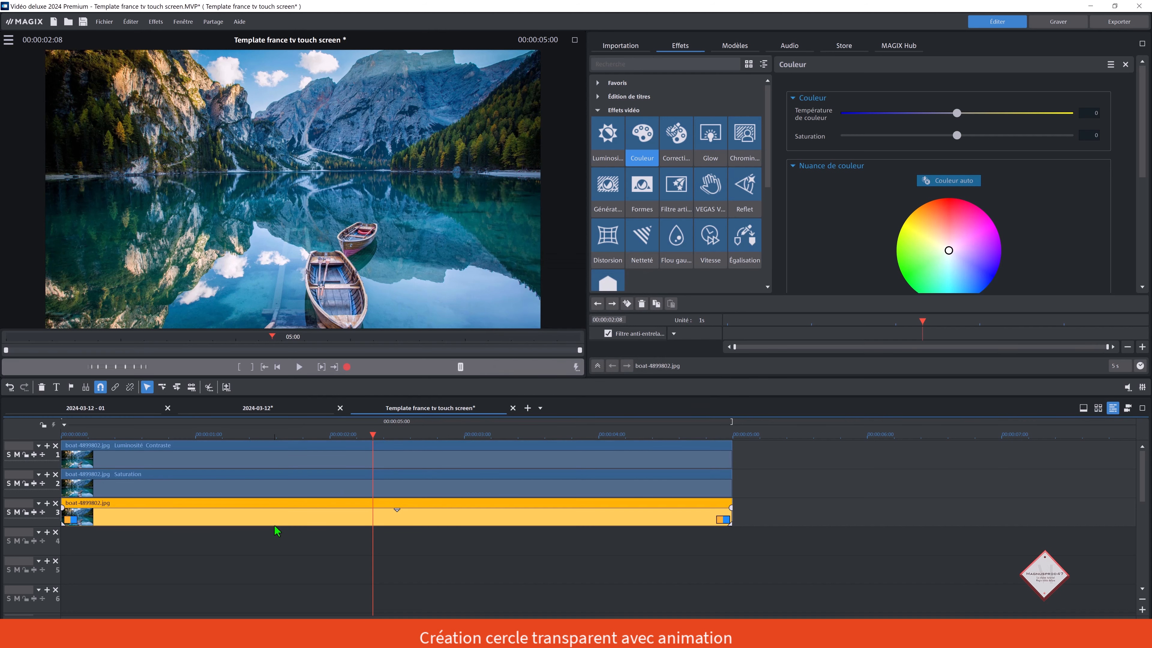
right_click(277, 522)
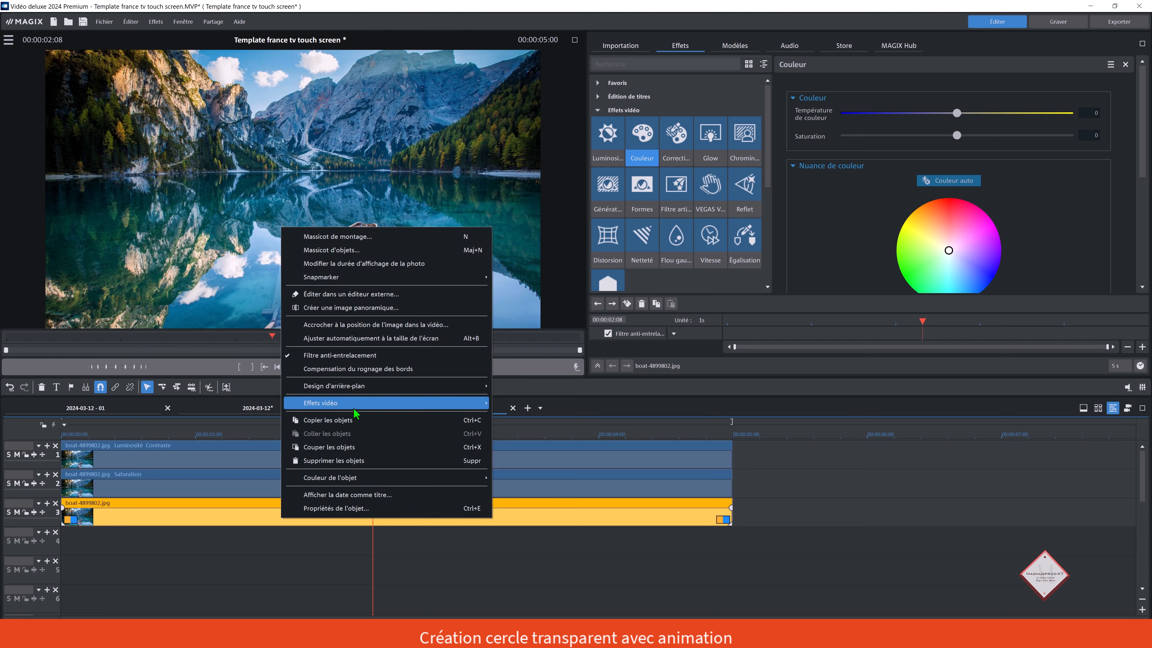
mouse_move(353, 407)
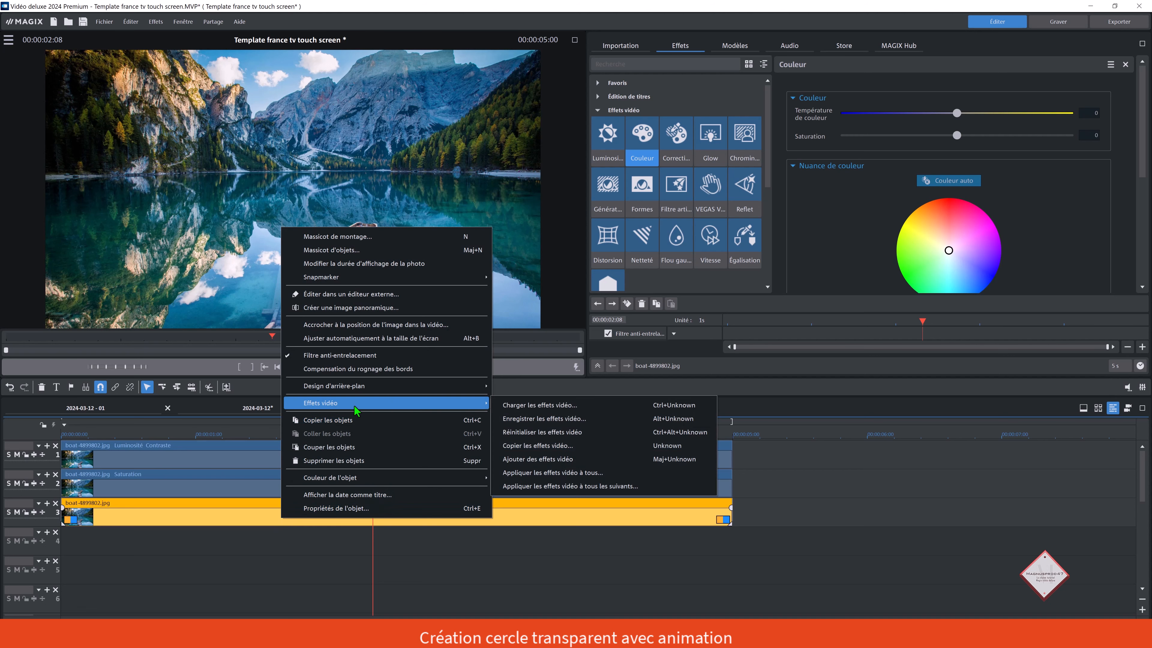
left_click(544, 460)
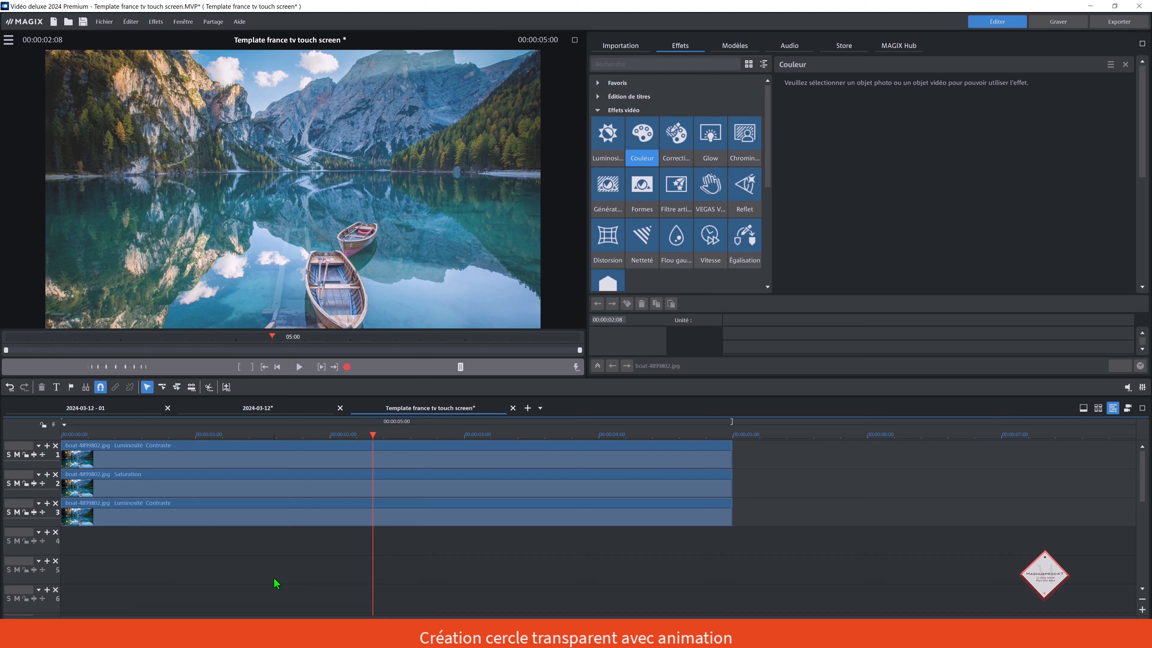
Step: Mute track 3 and toggle track 2's mute on and off to compare the two images
left_click(18, 510)
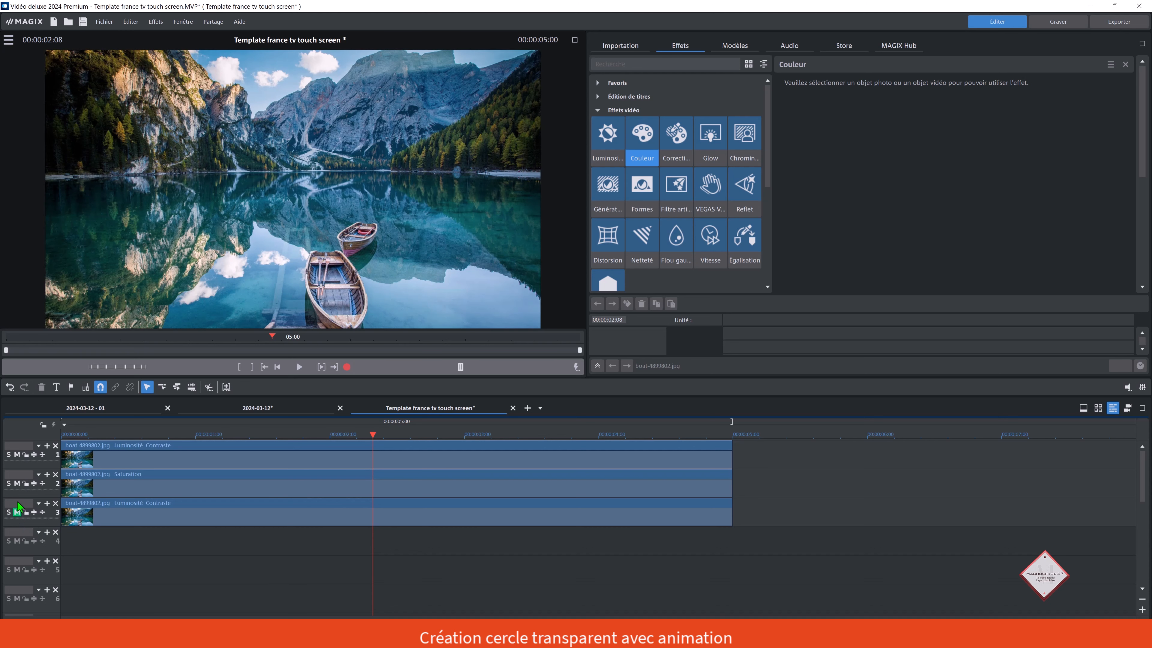
left_click(17, 485)
left_click(17, 485)
Step: Apply the Taille/Position/Rotation effect to the track 2 clip and enlarge it to a width of 4243 px with linked proportions
left_click(104, 487)
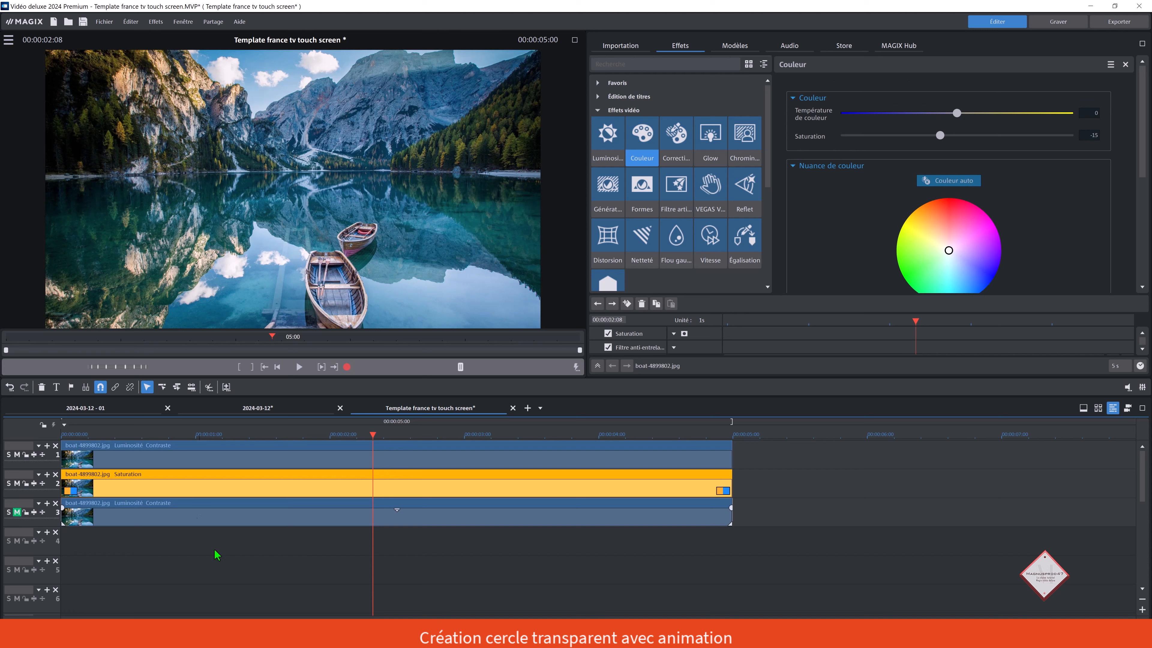
left_click(764, 64)
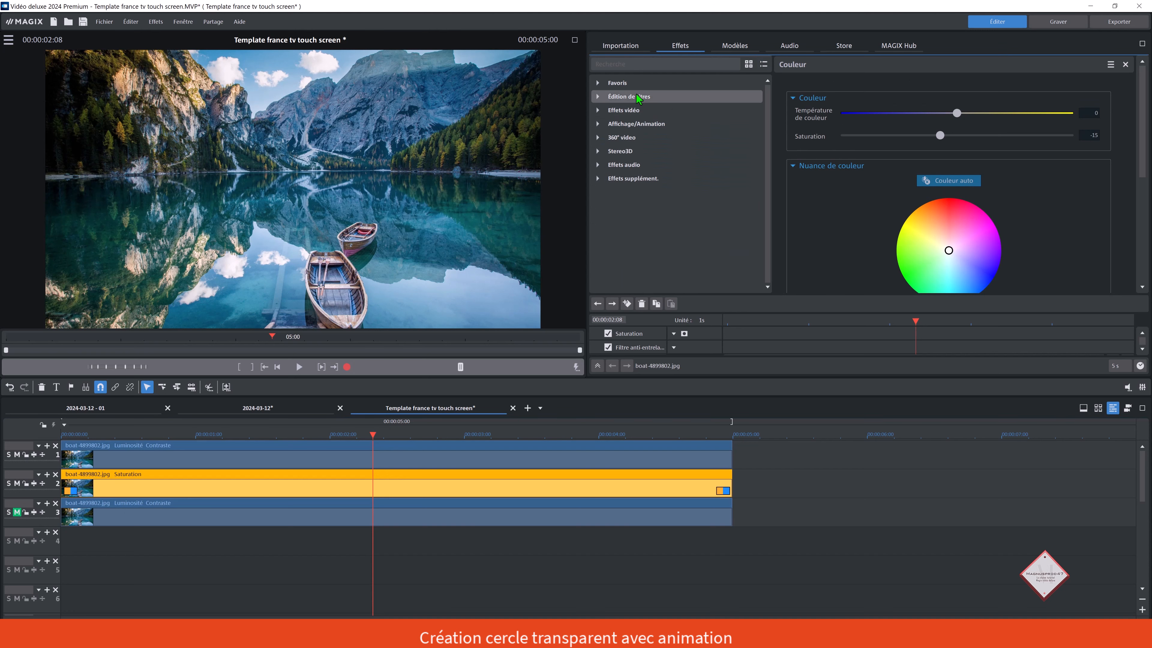
left_click(620, 129)
left_click(608, 152)
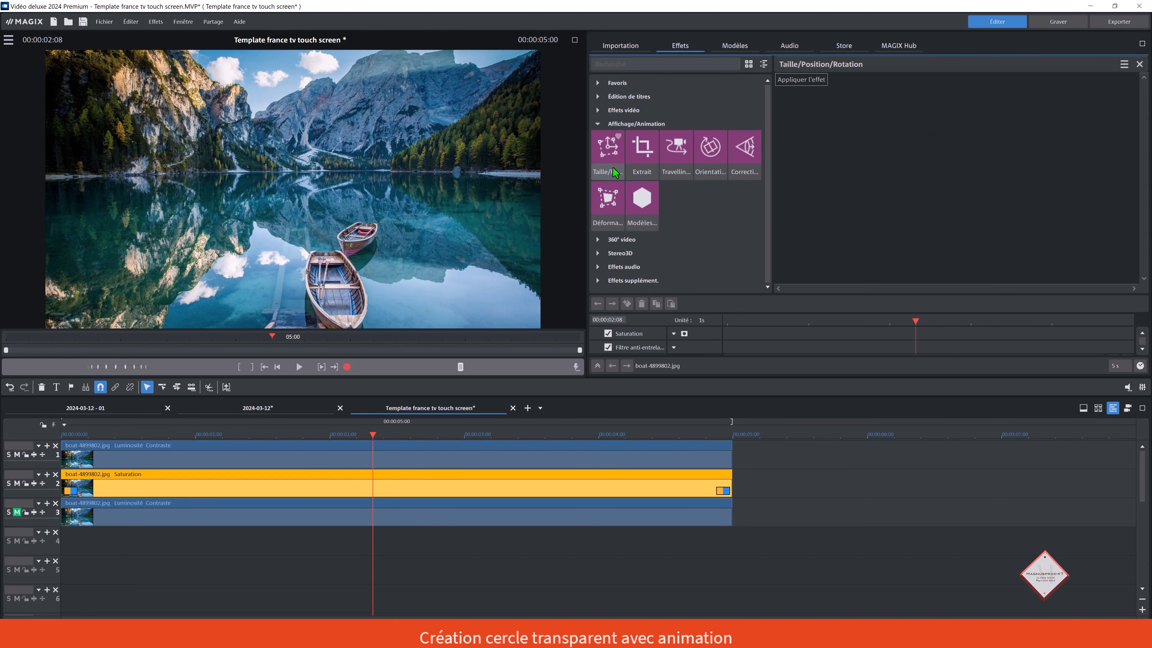
left_click(801, 80)
left_click(841, 130)
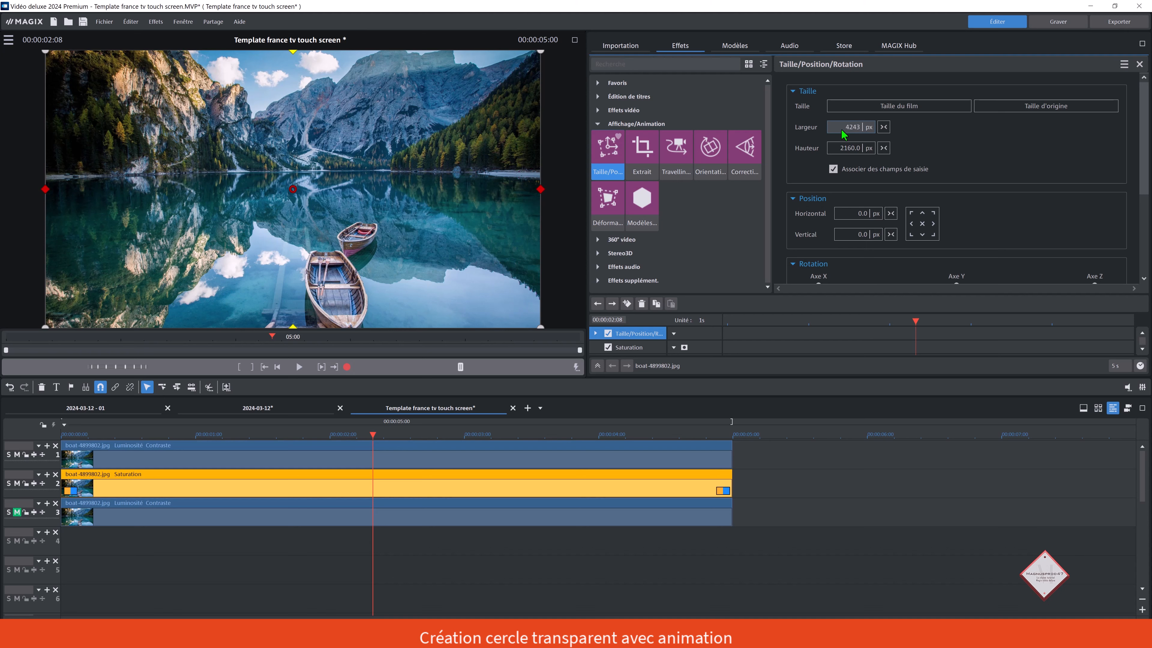
key("Return")
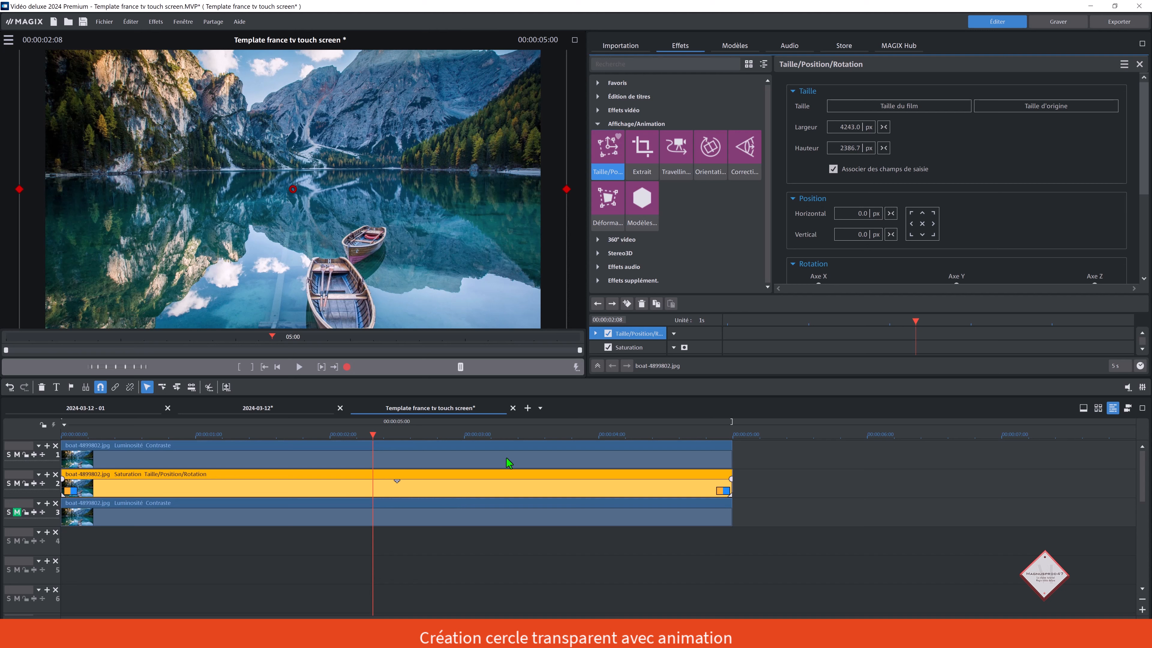
Step: Apply the Formes video effect to the track 2 clip and move the playhead to 00:00:03:00
left_click(636, 124)
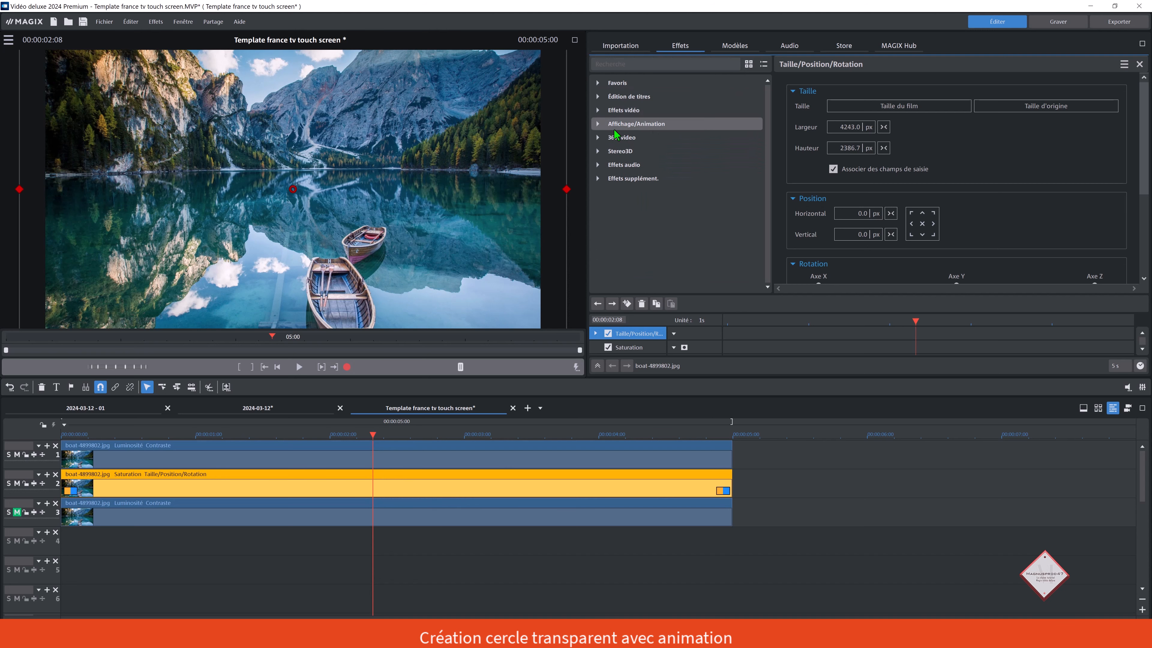
left_click(624, 110)
left_click(641, 208)
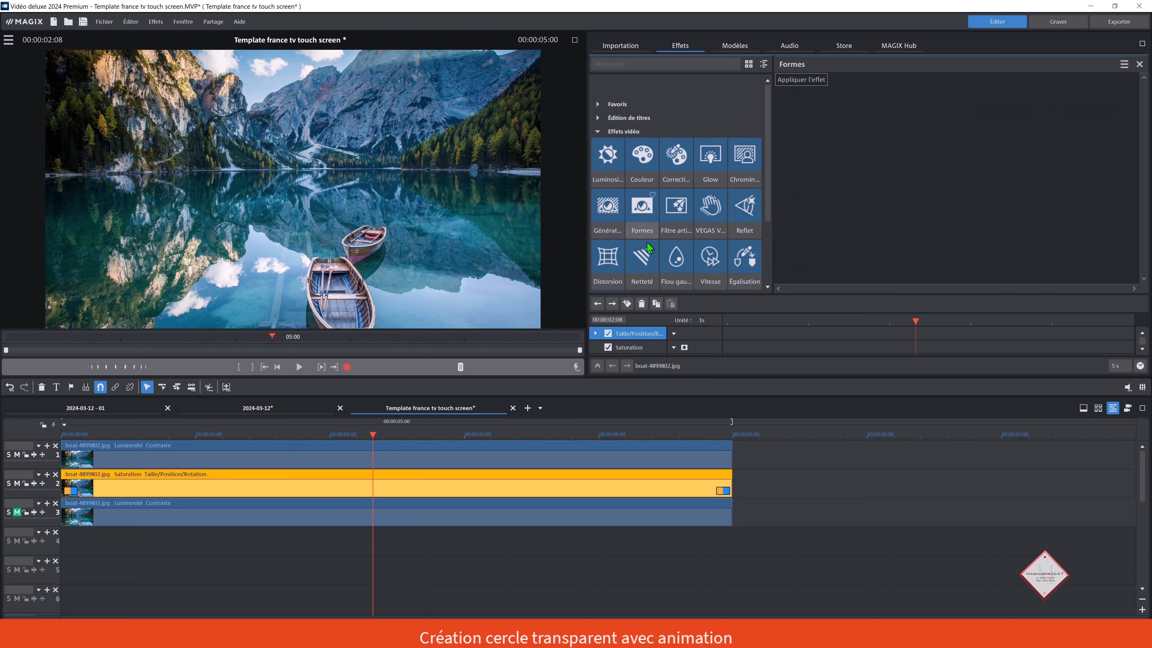
left_click(791, 81)
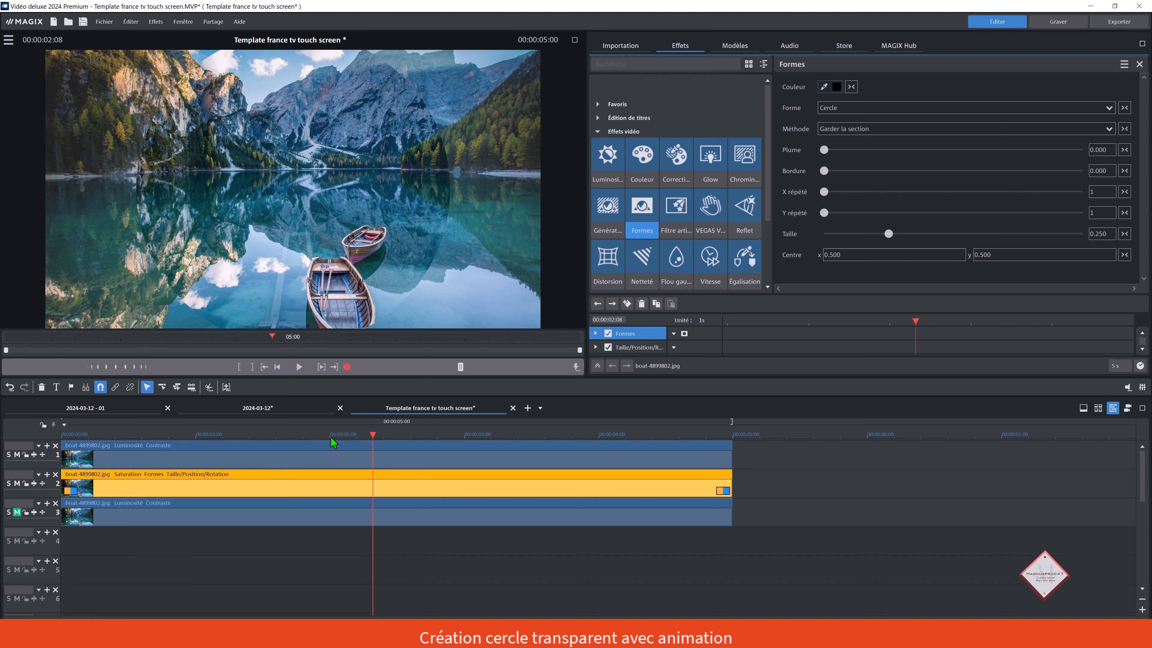
left_click(464, 438)
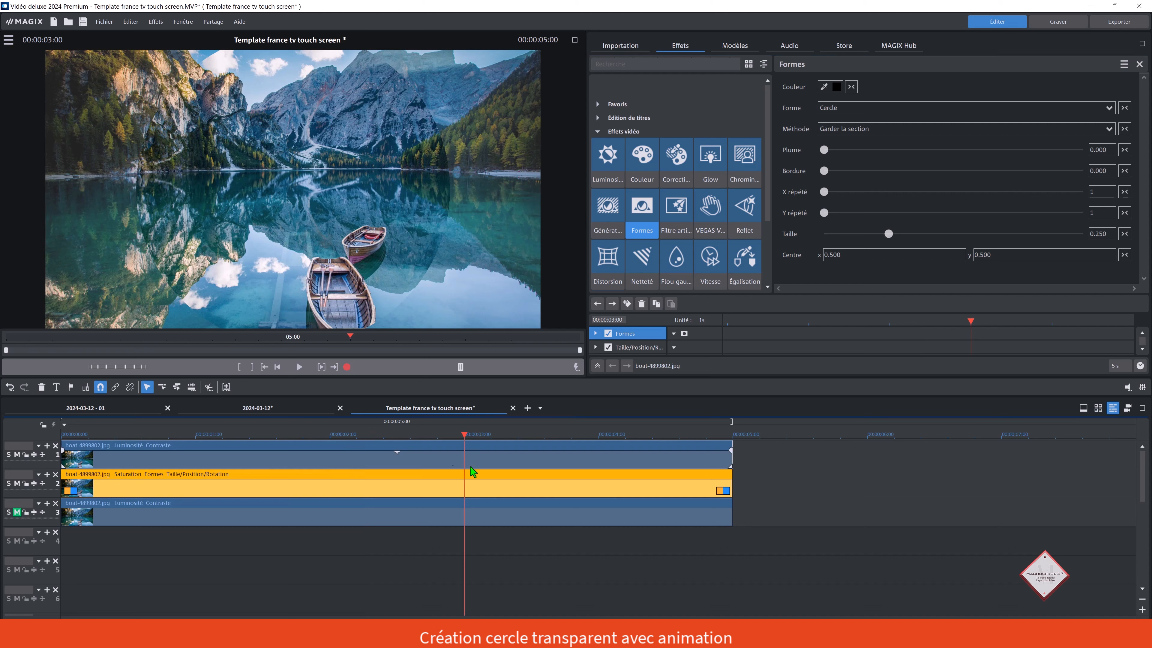
Step: At 00:00:03:15, set the track 2 circle's Taille to 0.230 and add a Formes keyframe
left_click_drag(134, 366, 212, 367)
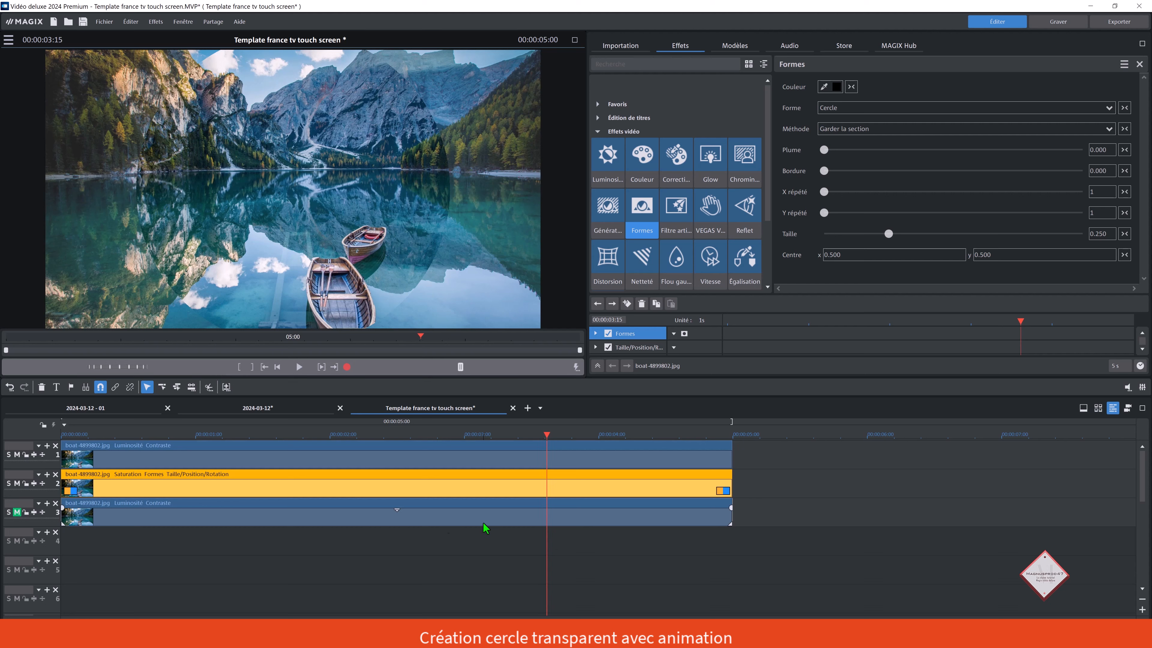
left_click(724, 397)
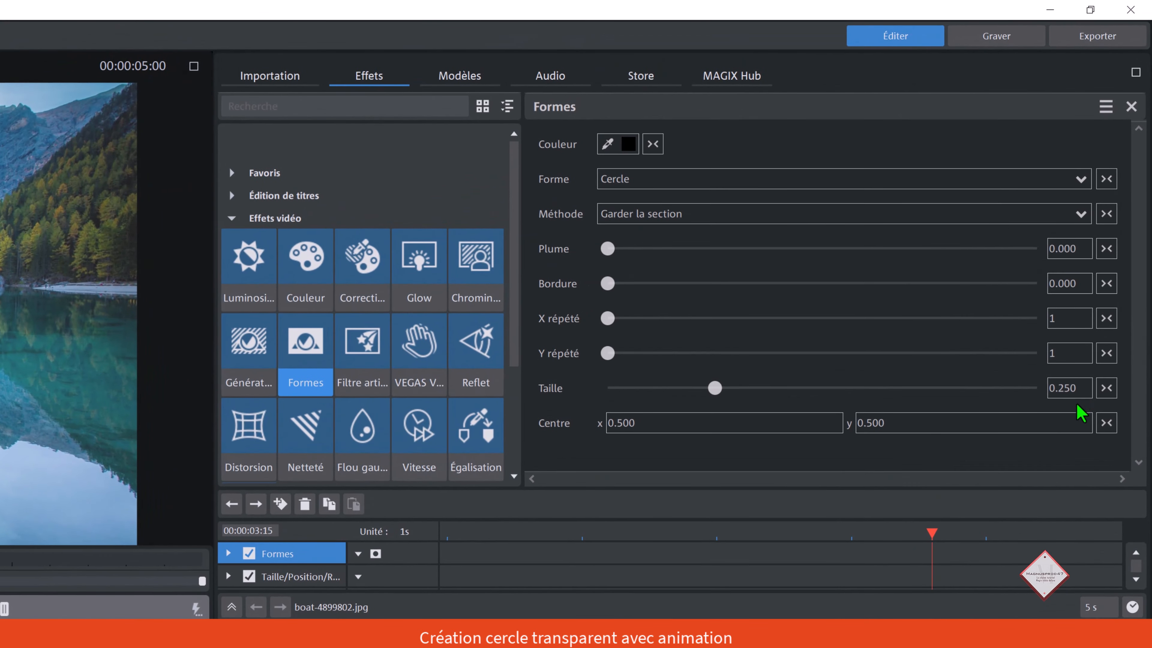
left_click_drag(1077, 389, 1064, 387)
type("30")
key("Return")
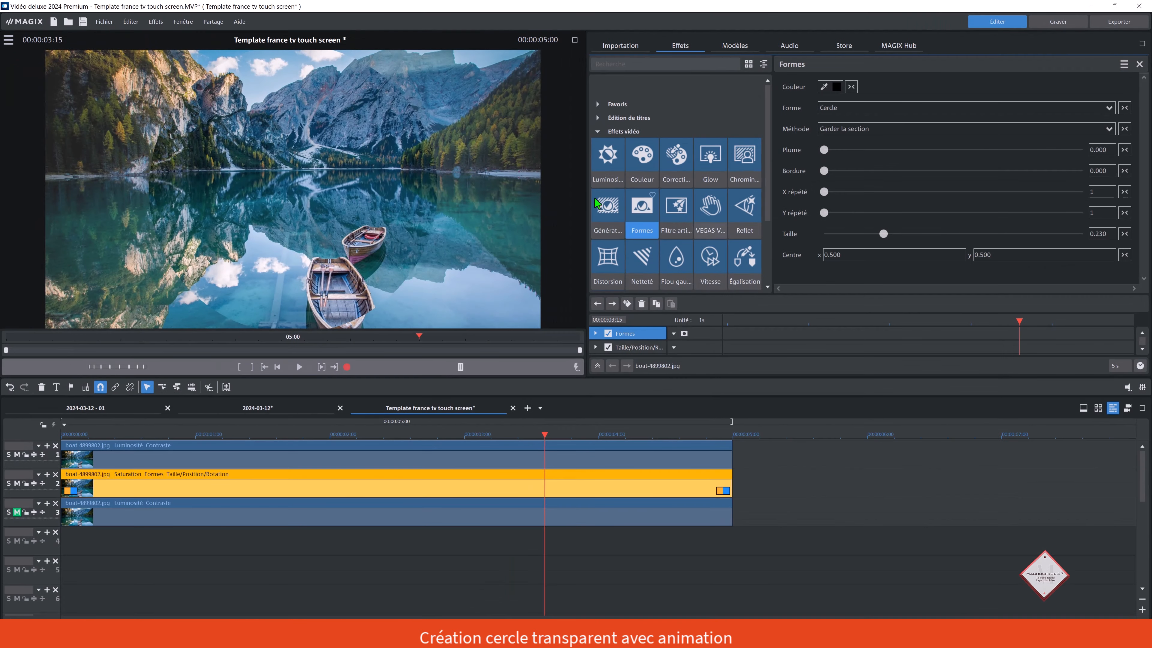
left_click(574, 39)
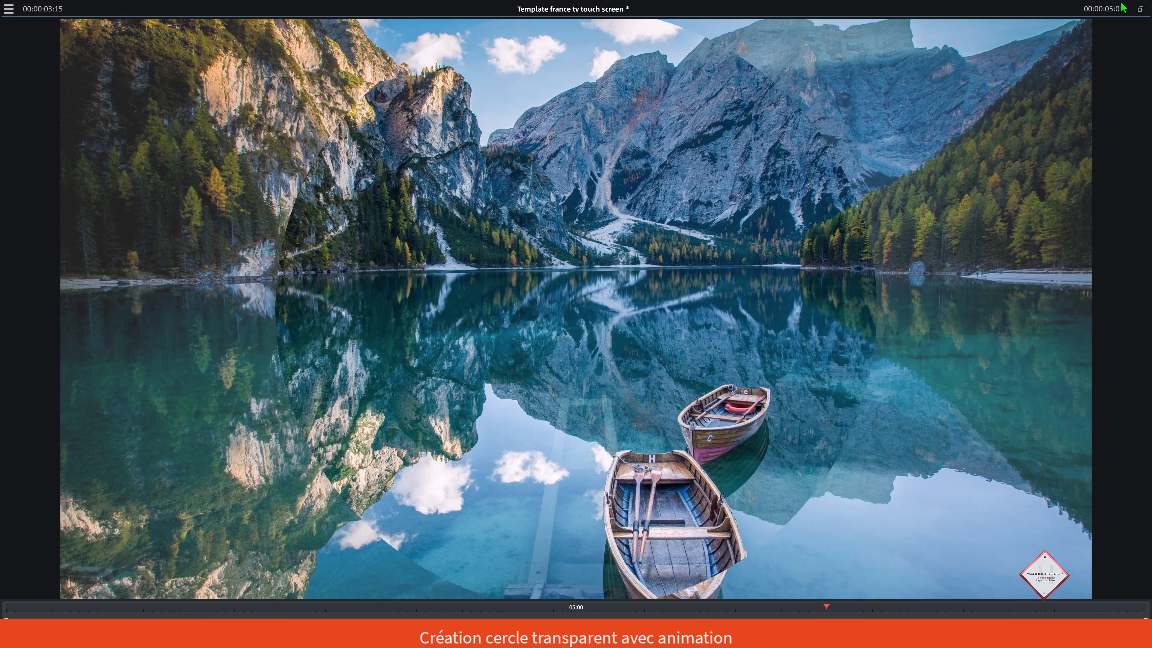
left_click(1140, 12)
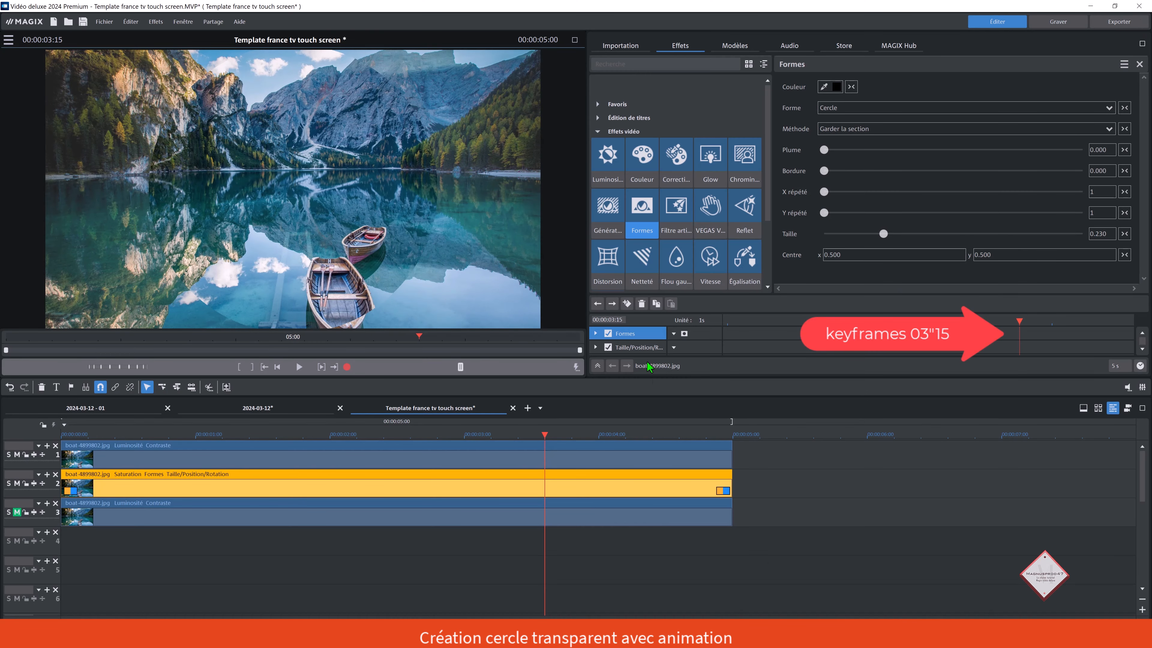
left_click(626, 303)
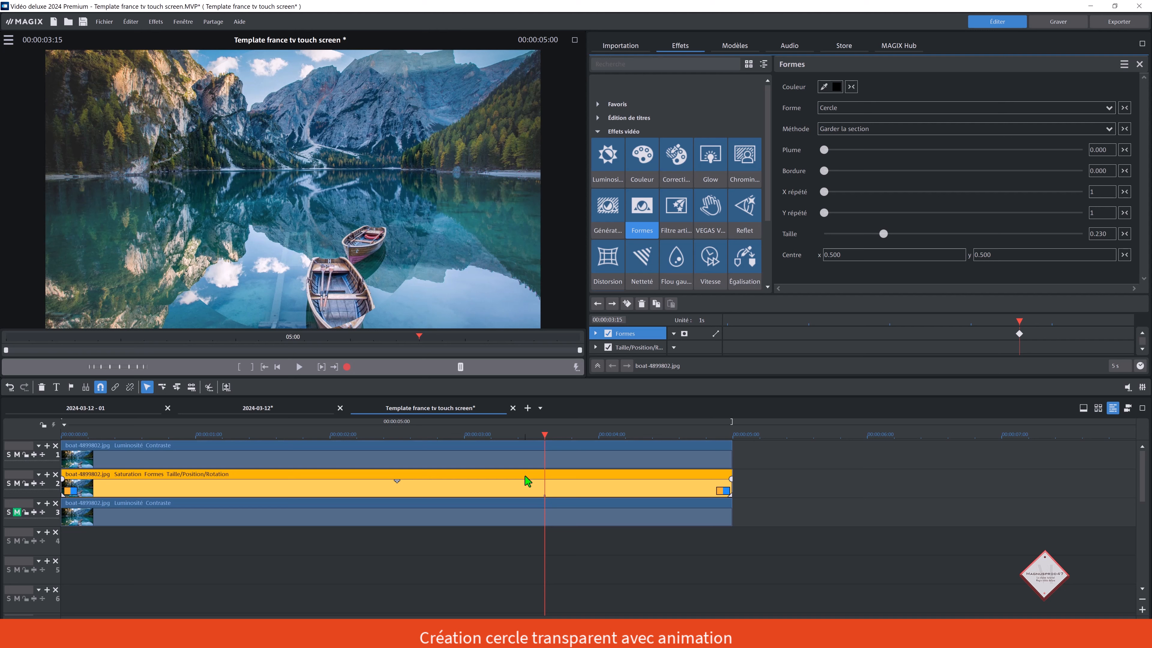
Step: At 00:00:02:05, keyframe the track 2 circle's Taille at 0.000 and give the Formes animation a smooth curve
left_click(357, 436)
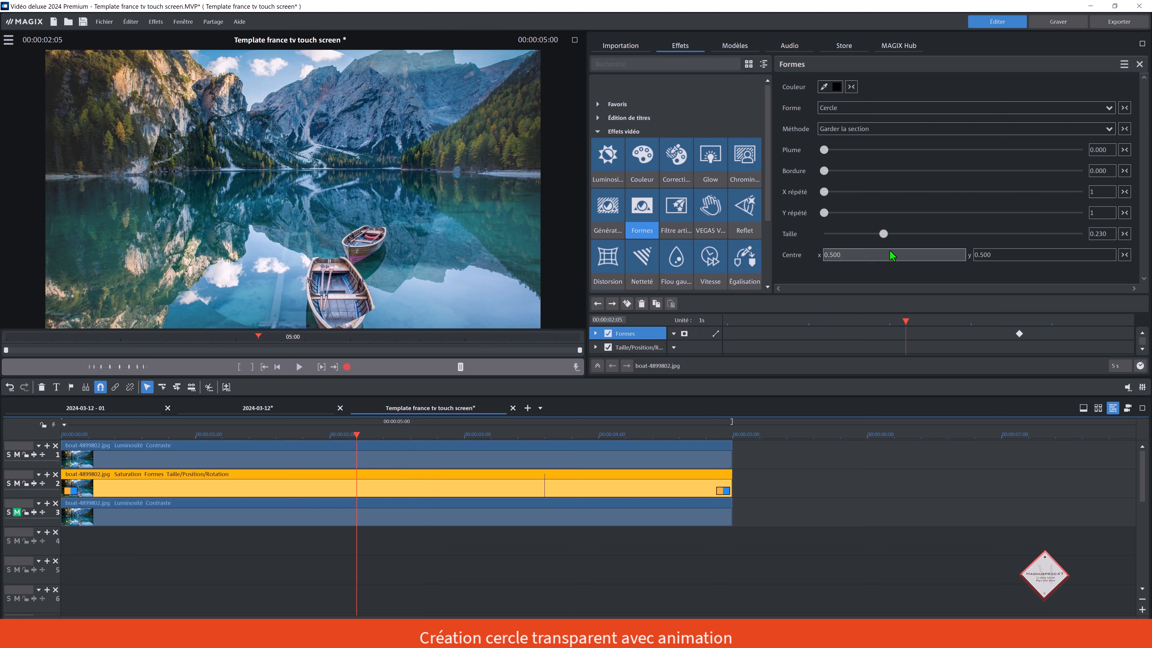
left_click_drag(882, 234, 819, 238)
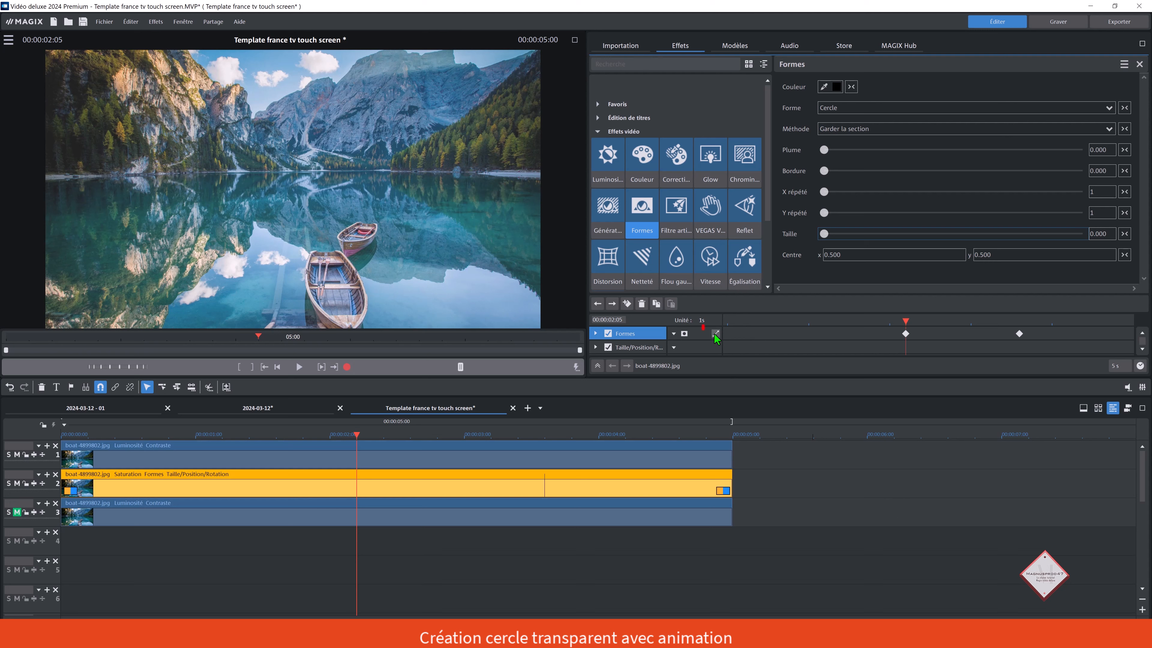
left_click(882, 466)
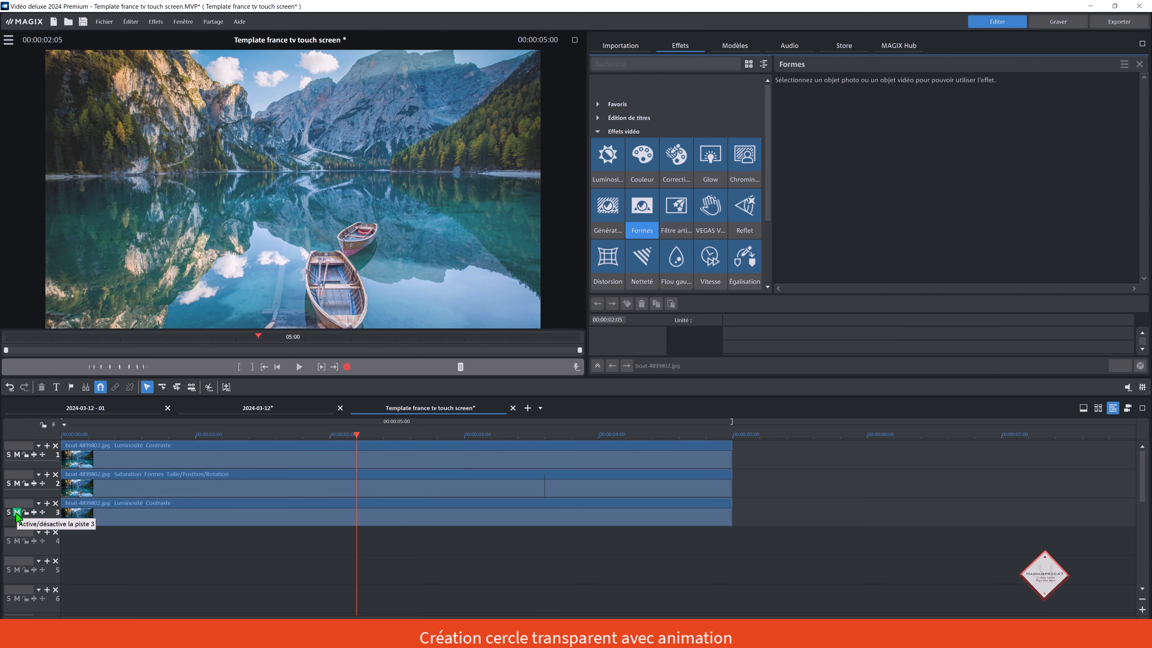
Step: Unmute track 3, apply the Formes effect to its clip and keyframe its Taille at 0.260 at 00:00:04:00
left_click(193, 522)
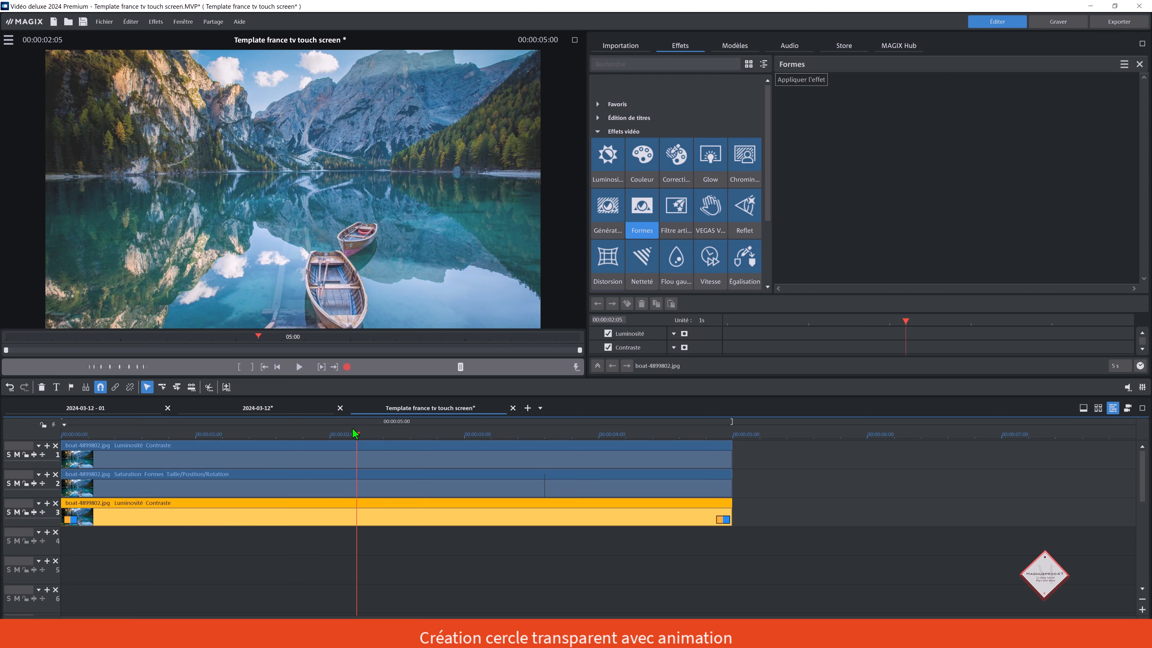
left_click(238, 487)
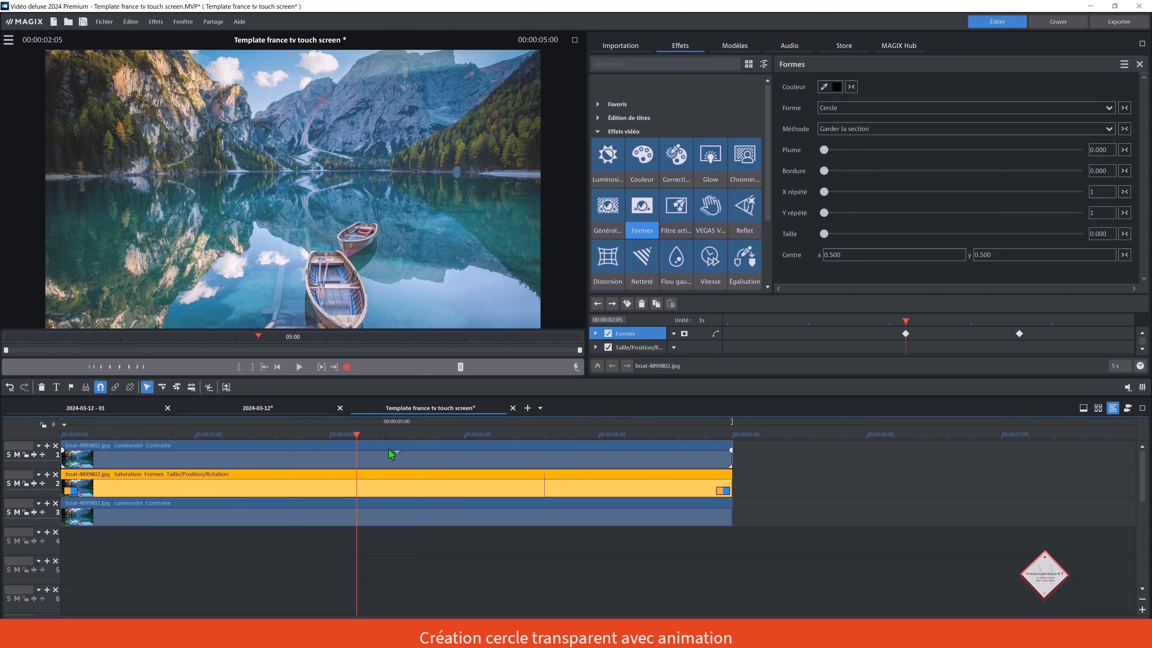
left_click(277, 522)
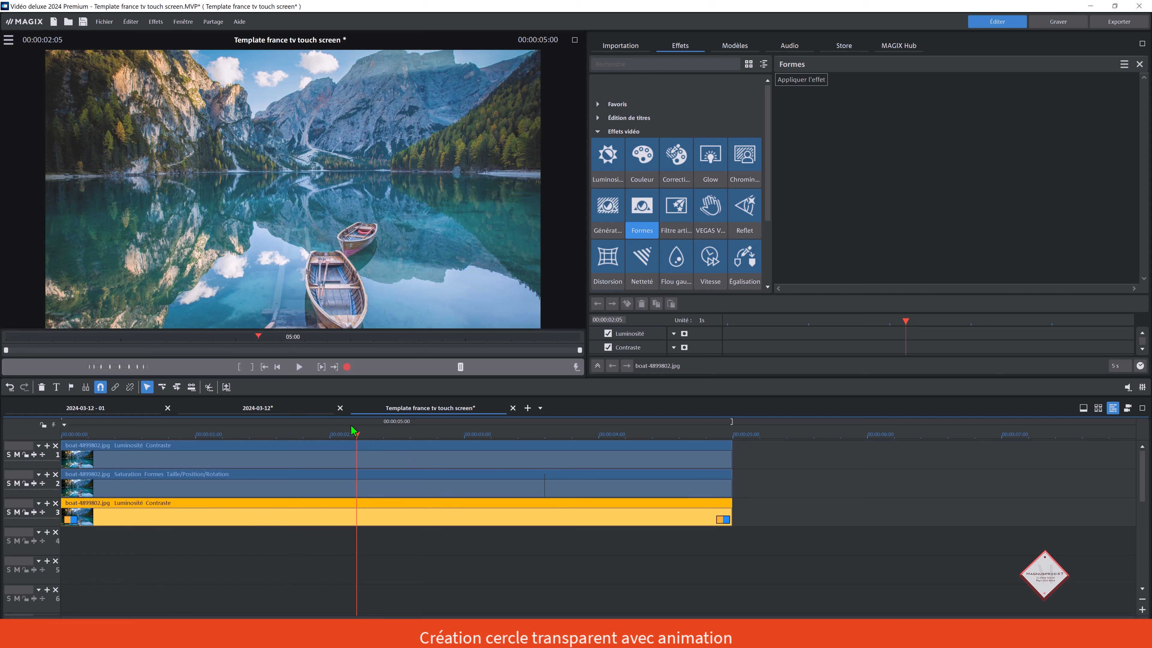
left_click(599, 438)
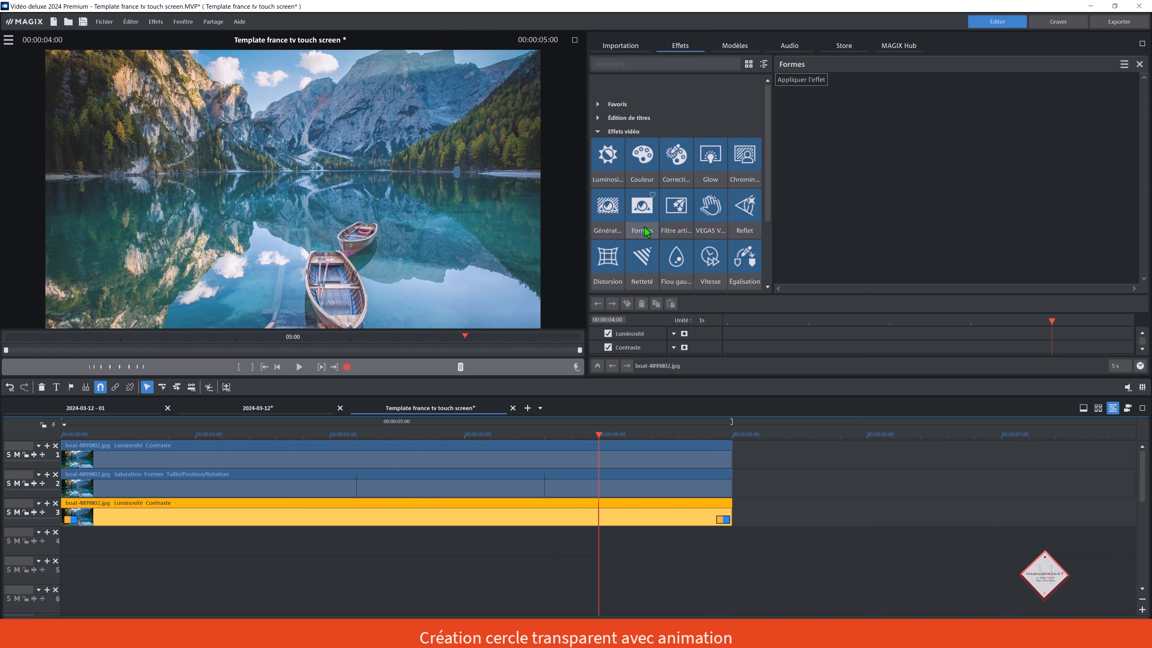
left_click(801, 80)
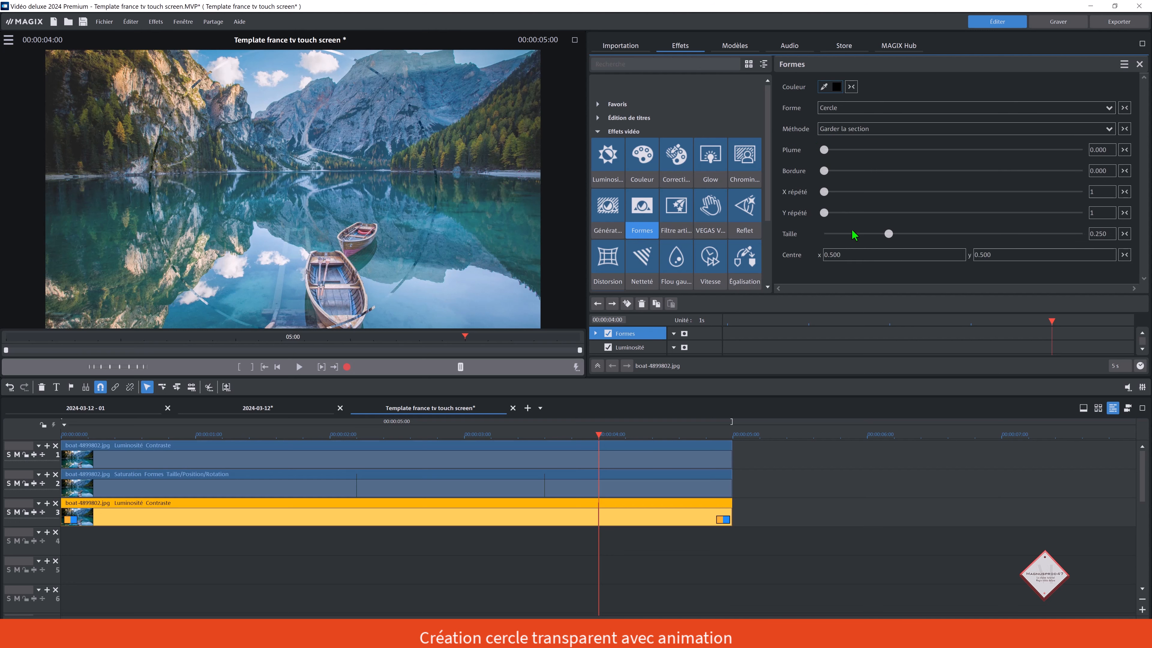
left_click_drag(1108, 232, 1100, 233)
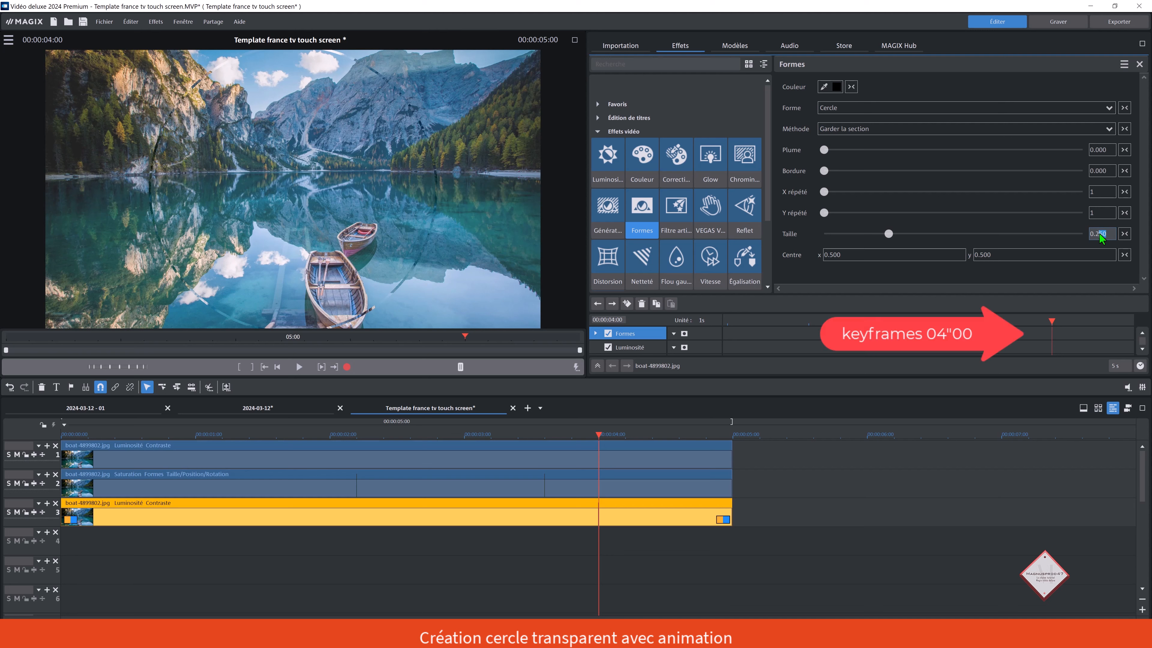
key("Return")
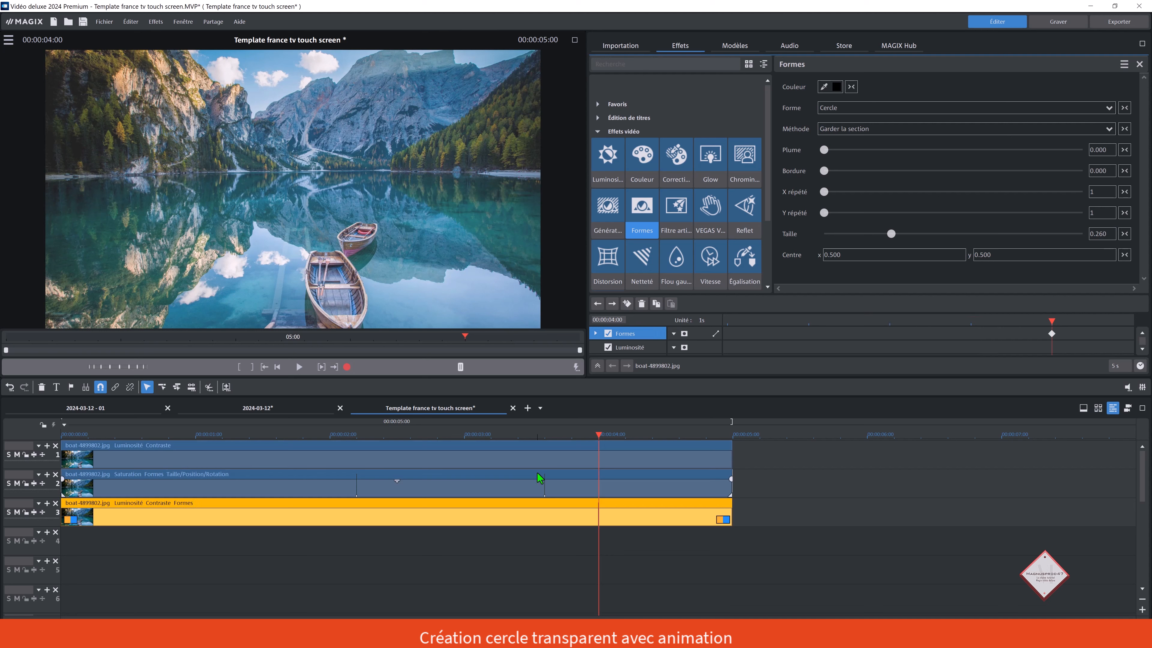
Step: At 00:00:02:15, keyframe the track 3 circle's Taille at 0.000 and give the Formes animation a smooth curve
left_click(383, 438)
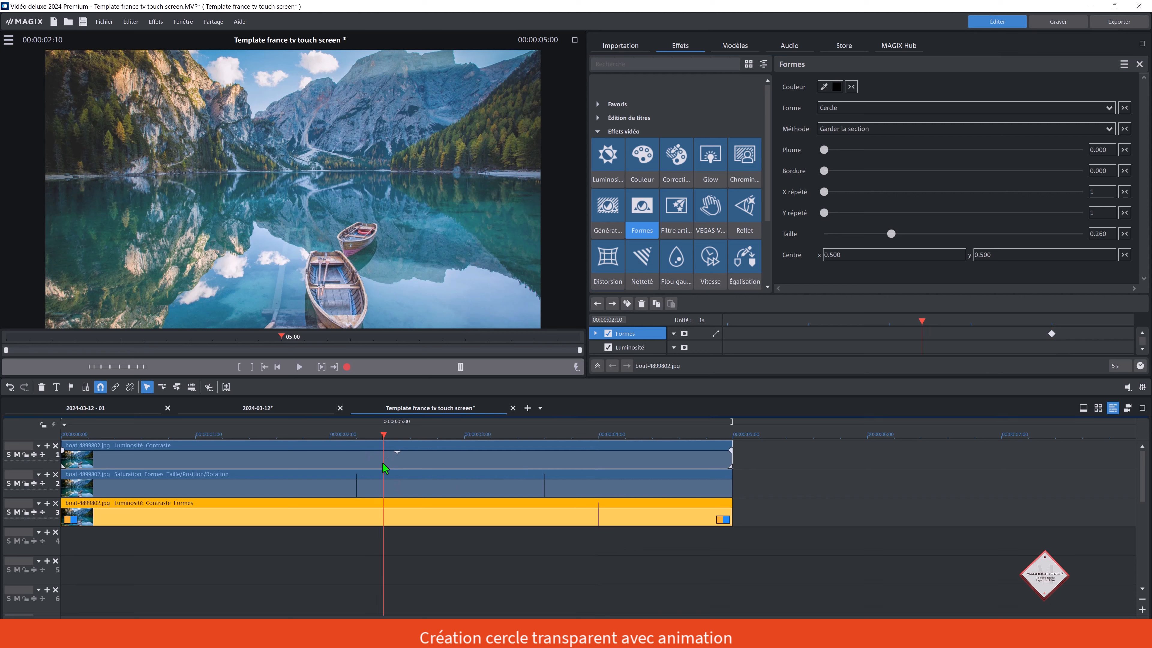
left_click(409, 438)
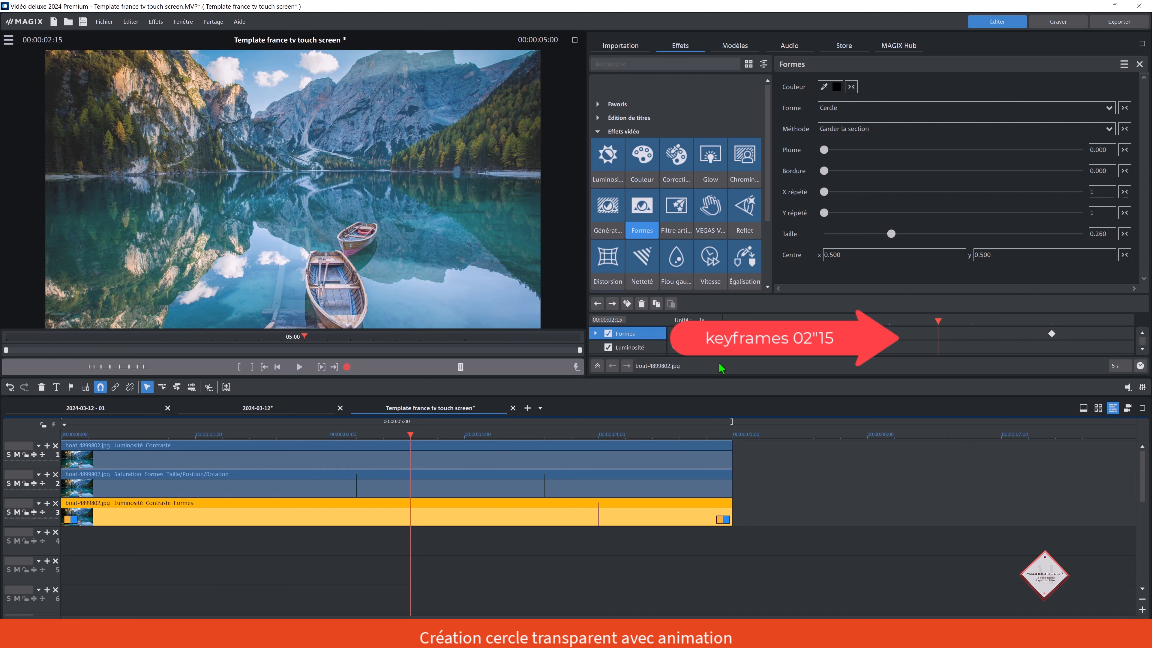
left_click_drag(891, 234, 770, 237)
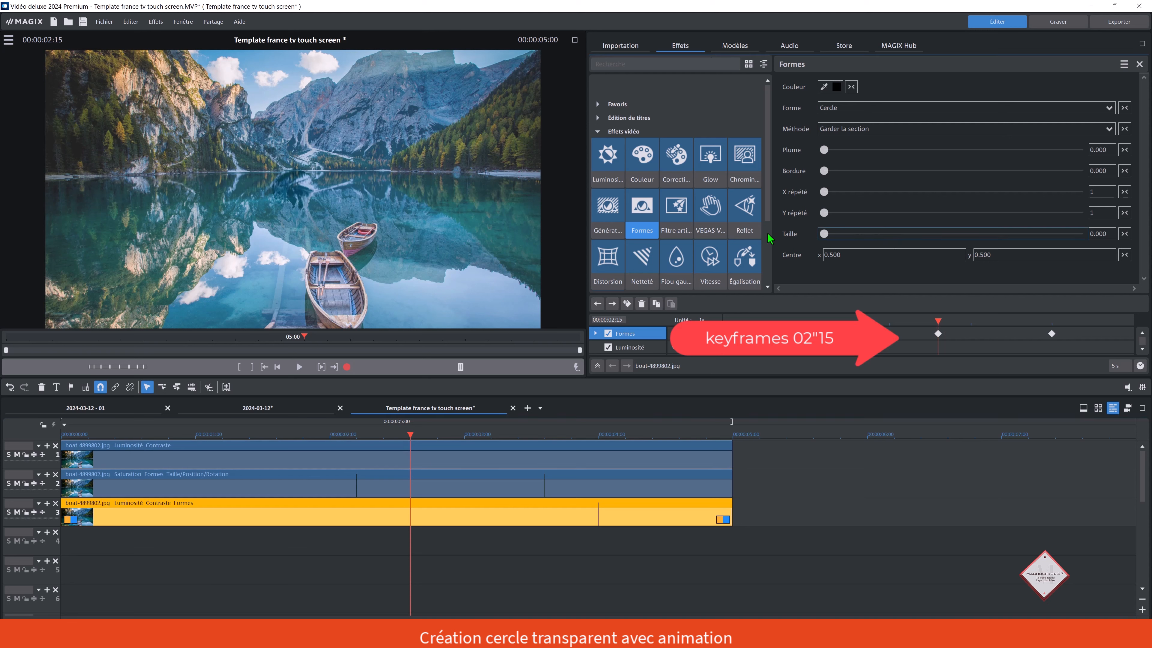
left_click(716, 335)
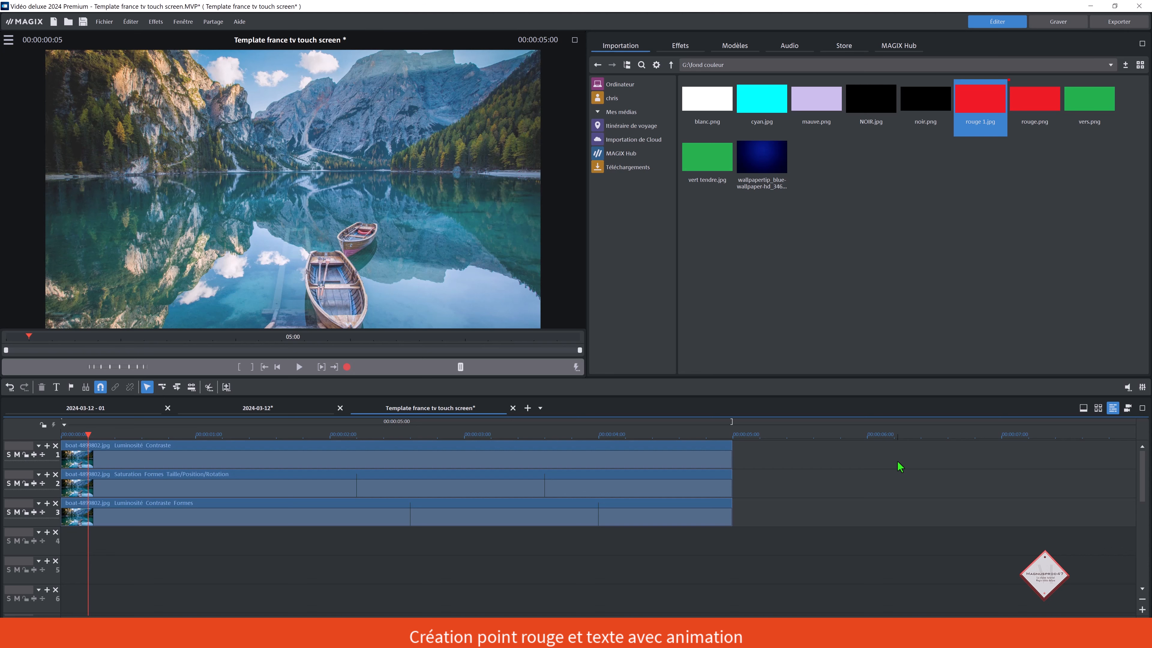
Step: Place rouge 1.jpg on track 4 starting at 00:00:00:05 and trim its end to 00:00:05:00
left_click_drag(984, 93, 136, 546)
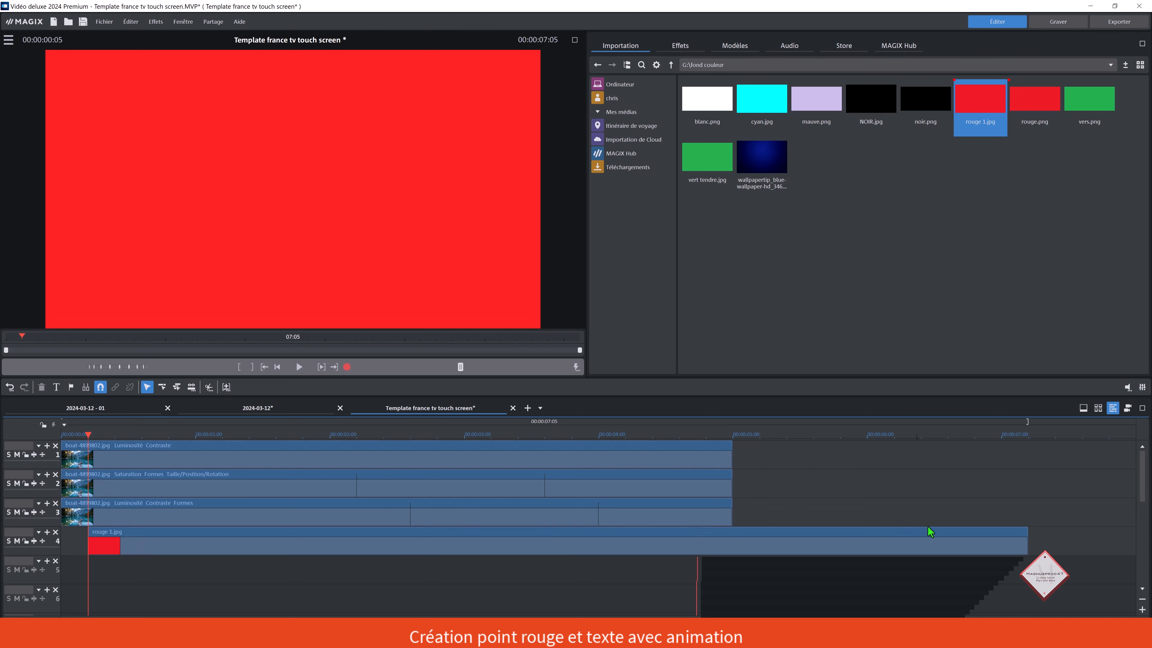
left_click_drag(1026, 546, 731, 548)
Step: Apply the Formes video effect to the red clip on track 4 and set its Taille to 0.008
left_click(680, 45)
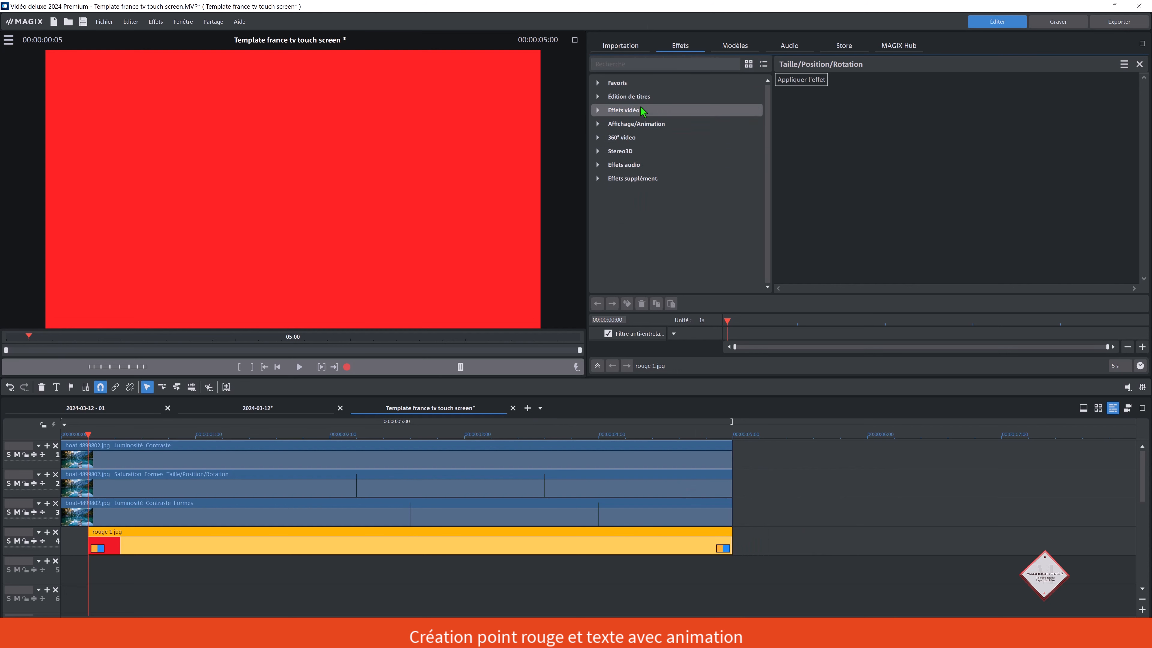
left_click(680, 112)
left_click(651, 225)
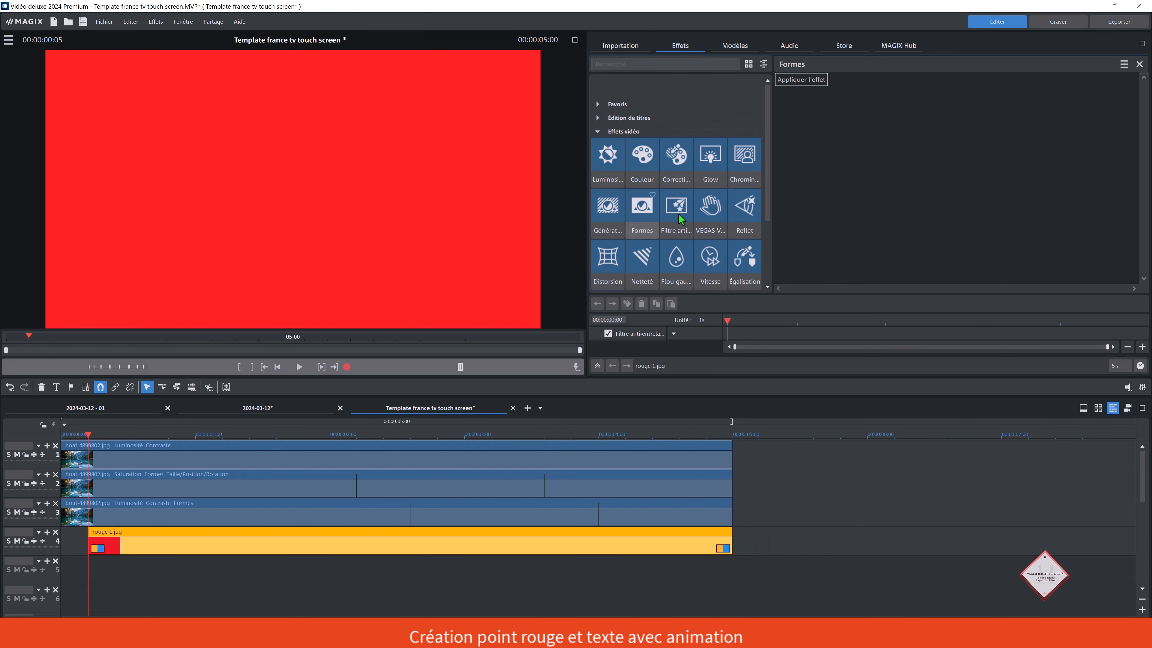
left_click(819, 85)
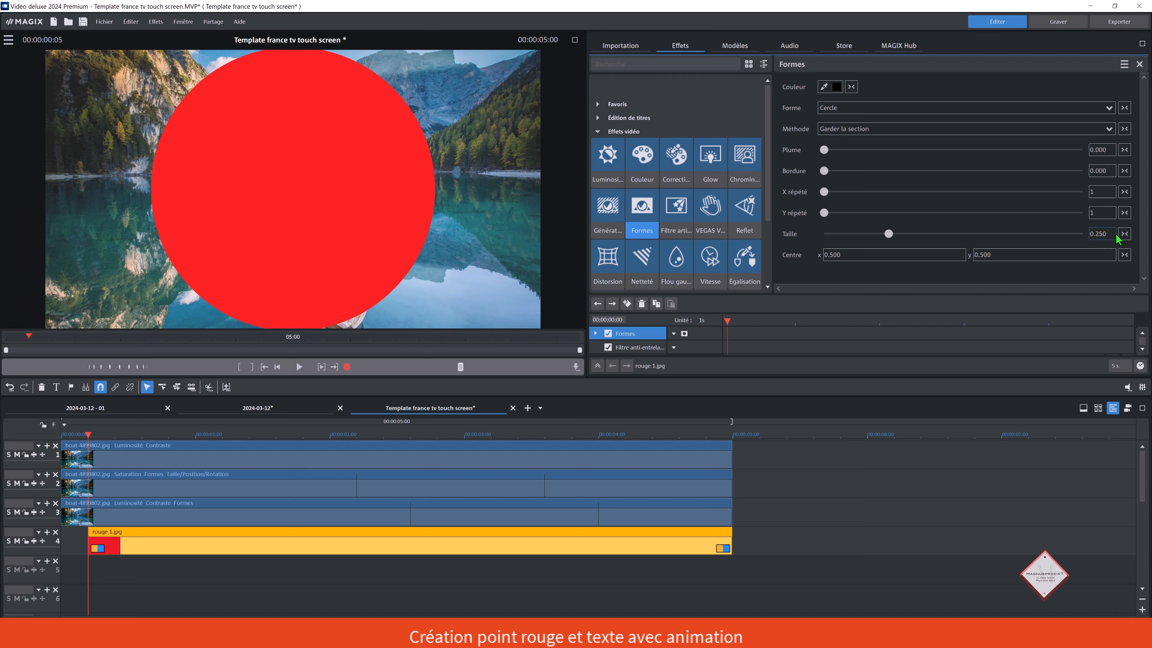
left_click(1104, 233)
key("Return")
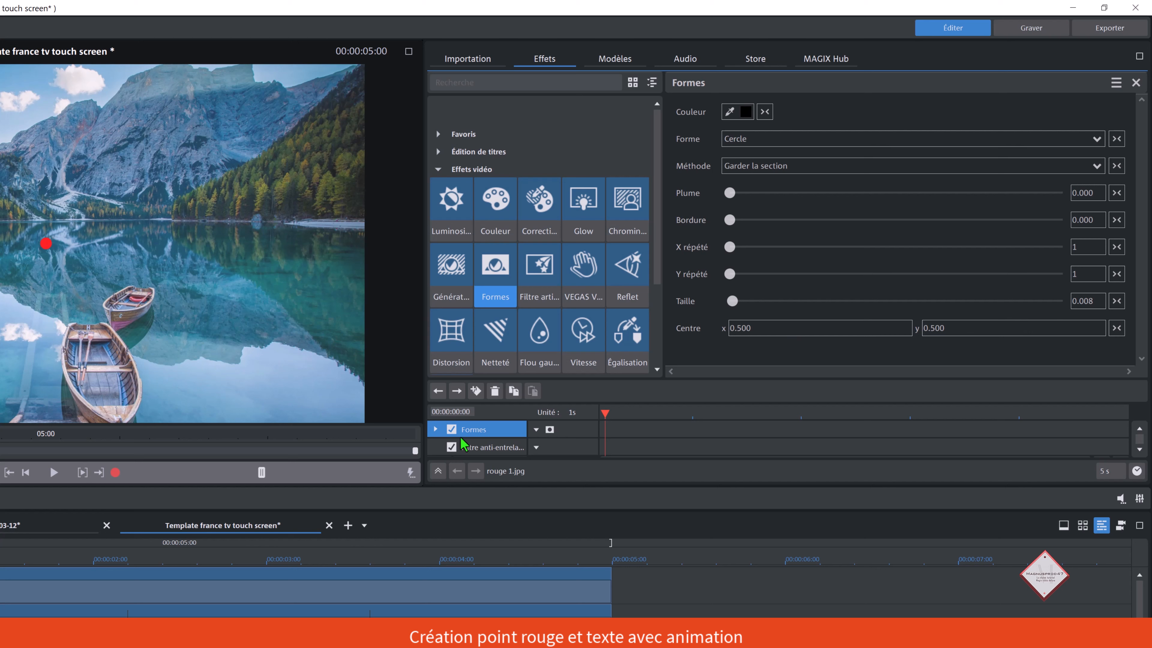
Step: Position the red dot by setting the Formes Centre to x 0.271 and y 0.529
left_click_drag(750, 328, 738, 328)
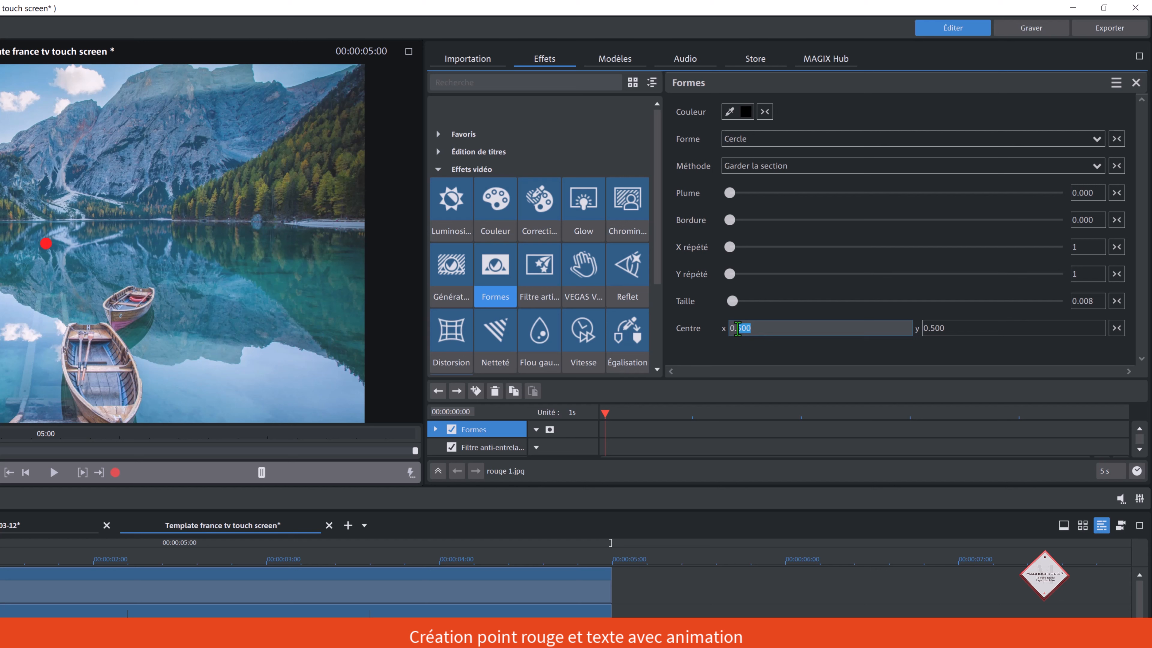
type("271")
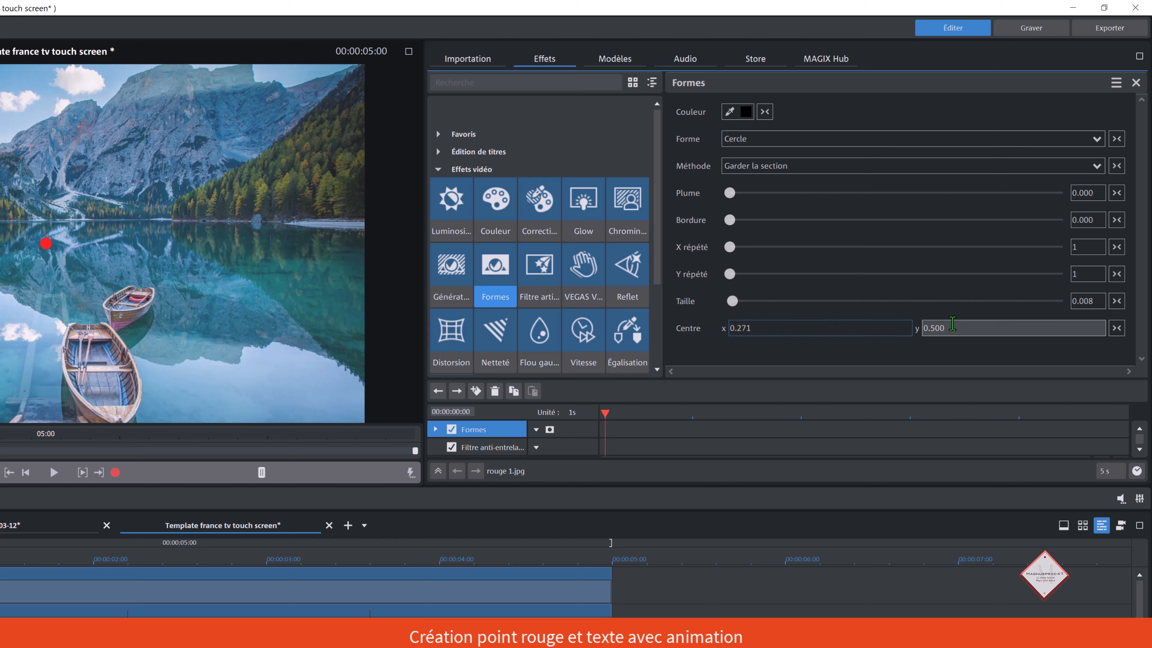
double_click(932, 330)
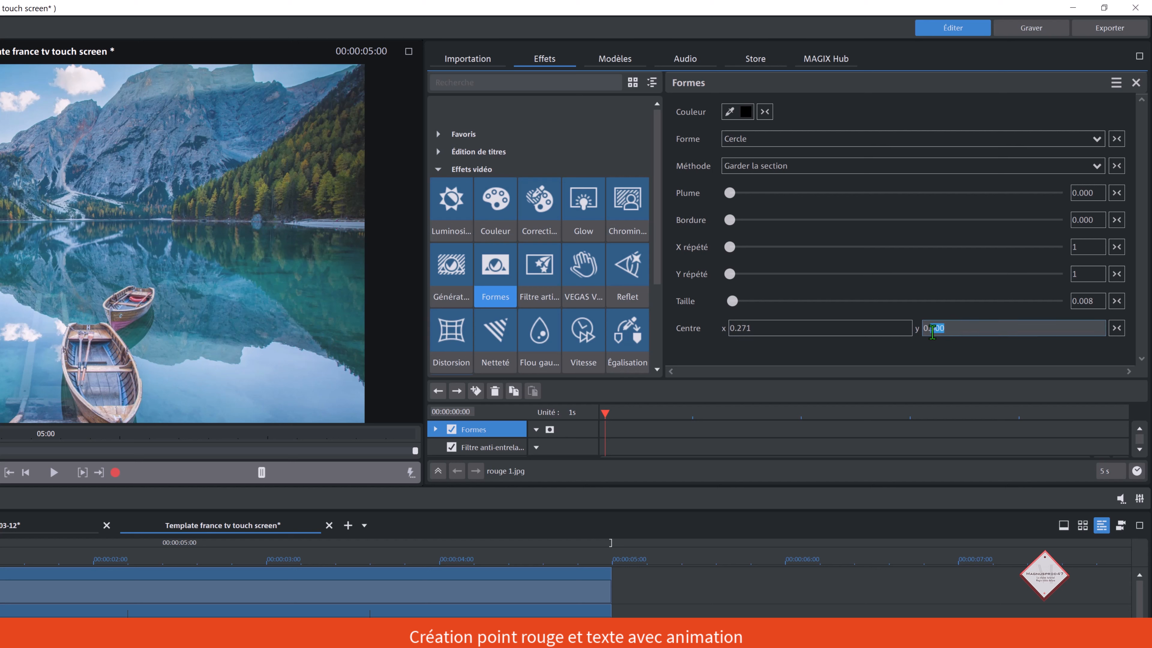
type("1")
type("29")
key("Return")
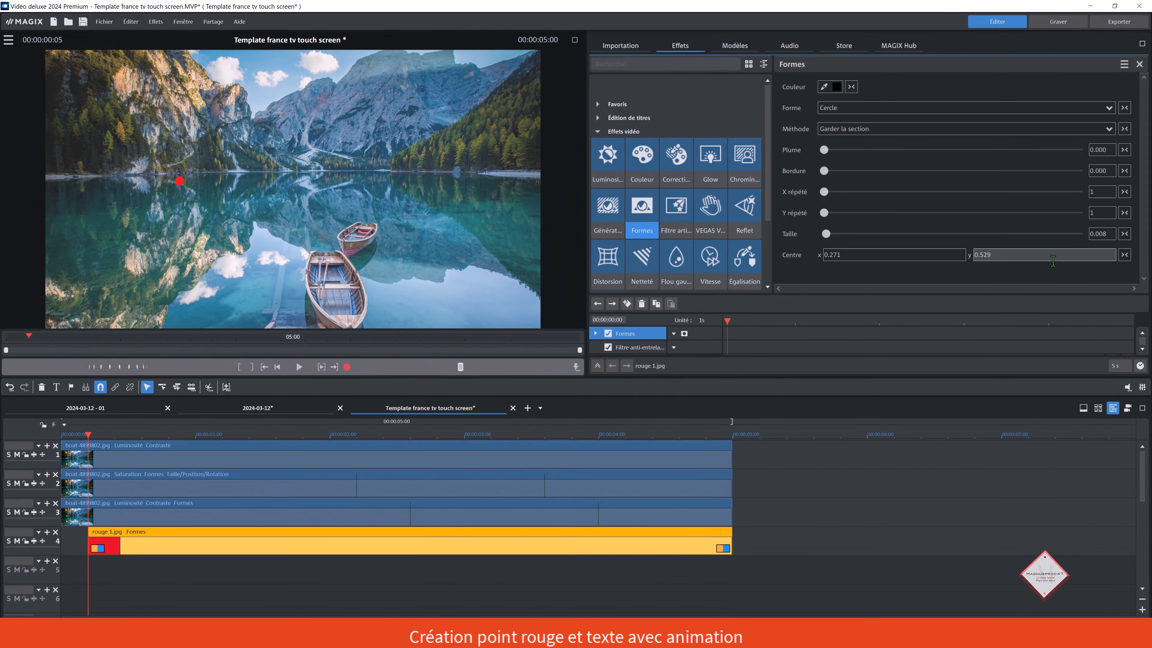
Step: Add a title on track 5, starting level with the red clip, with the text "Tutoriel Magix video deluxe"
left_click_drag(86, 433, 511, 468)
left_click(104, 542)
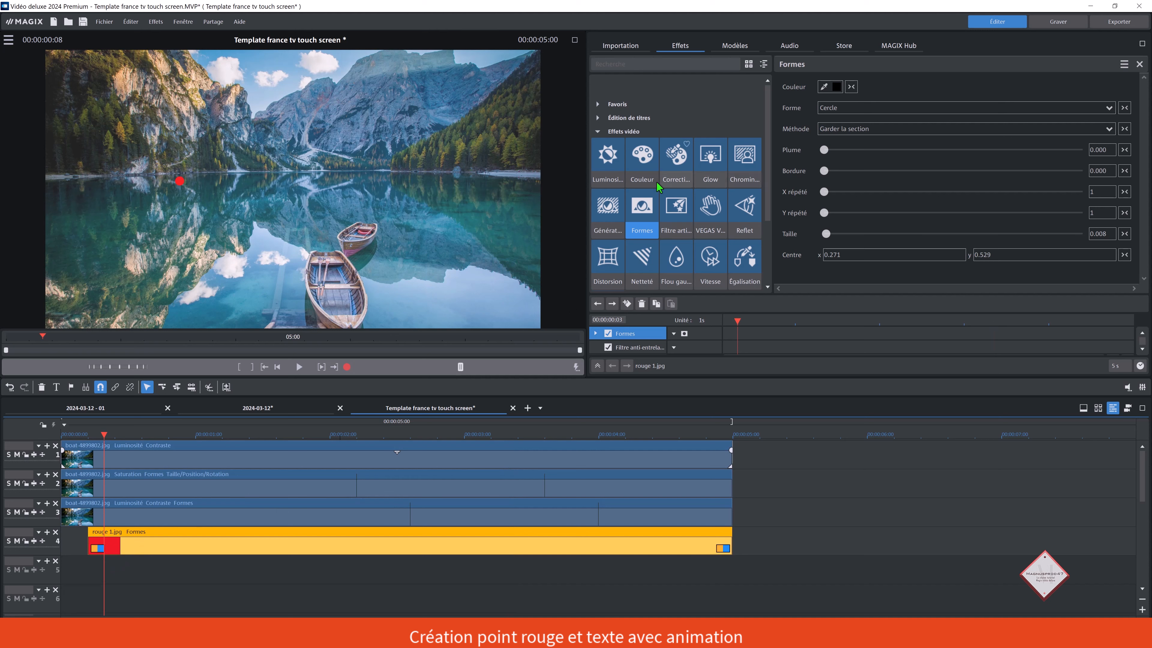
left_click(602, 132)
left_click(621, 96)
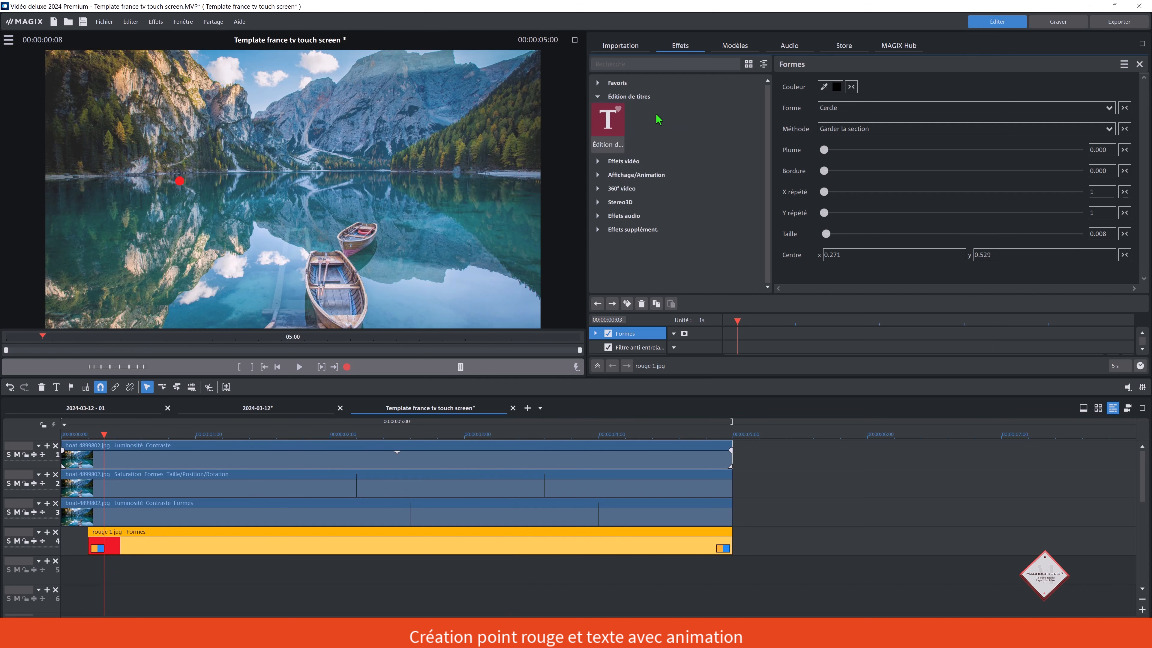
left_click(612, 135)
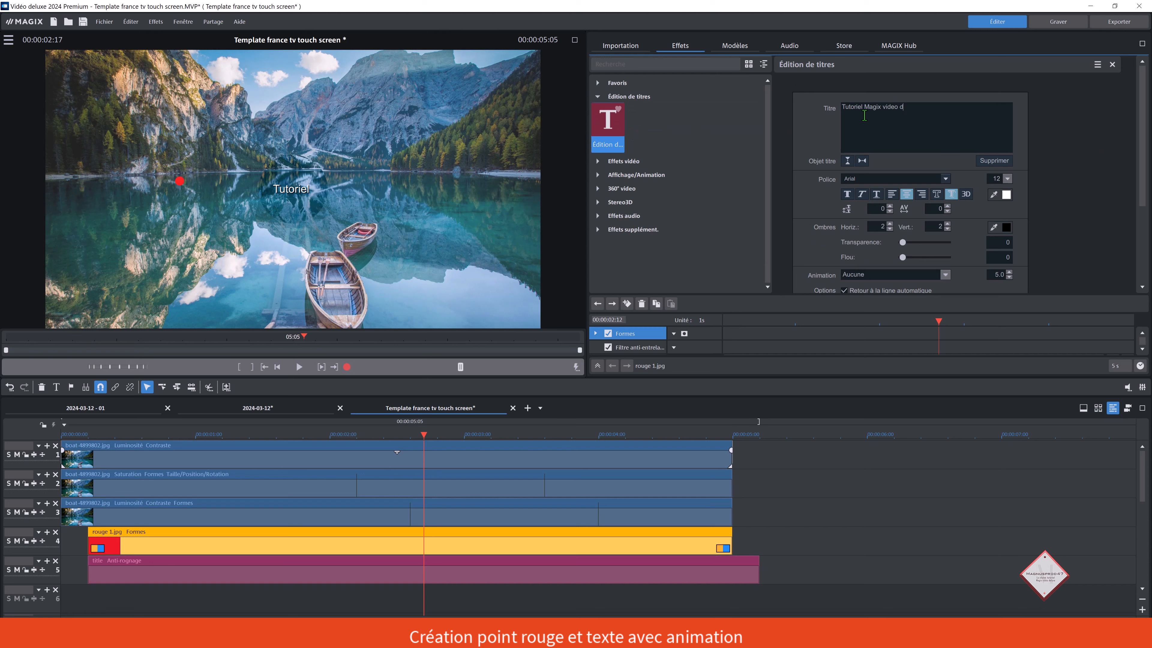
type("xe")
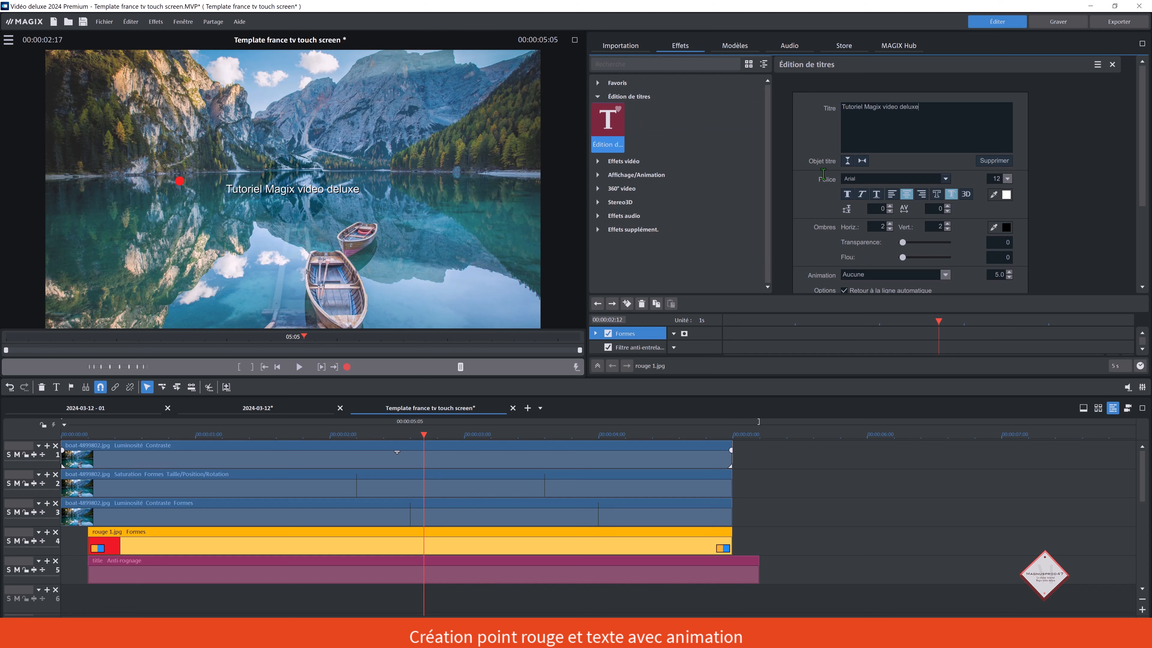
Step: Change the font of the whole title text to Berlin Sans FB
triple_click(841, 108)
left_click(863, 176)
left_click(898, 190)
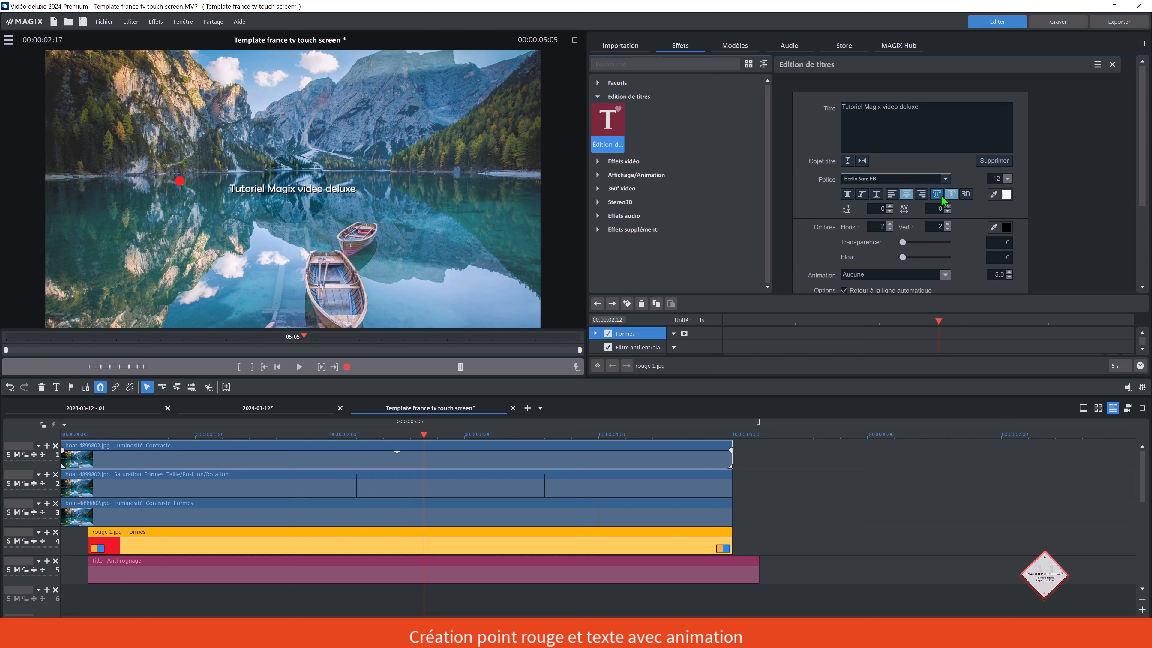
Step: Apply the Taille/Position/Rotation effect to the red clip, try shifting the red dot and undo the shift
left_click(641, 175)
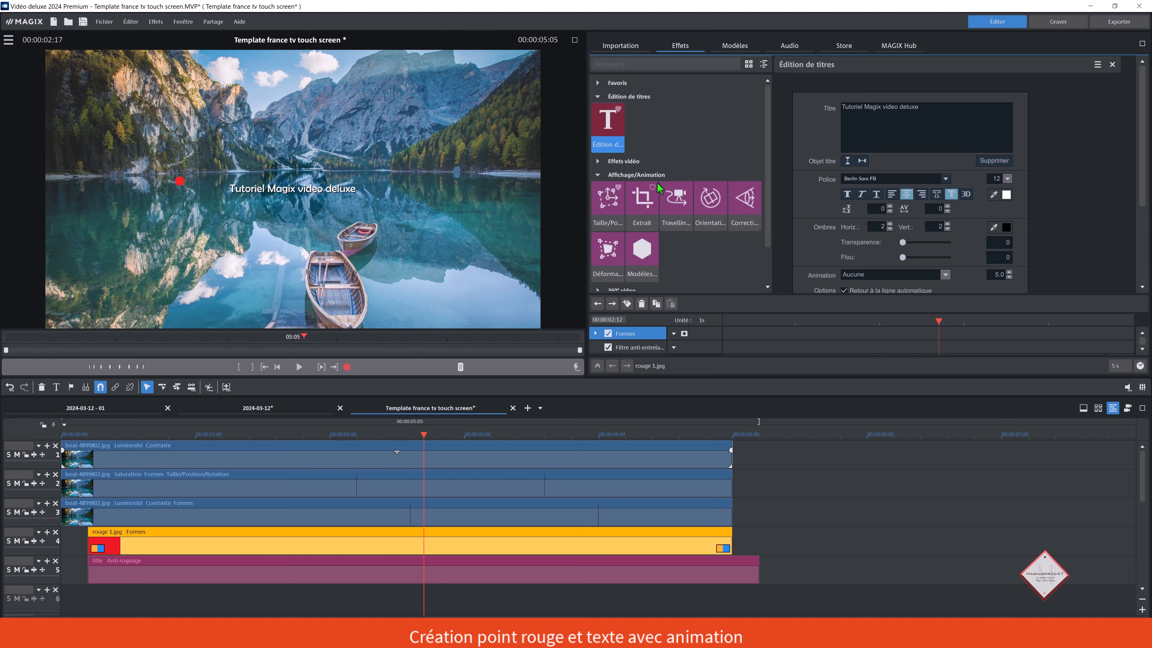
left_click(617, 205)
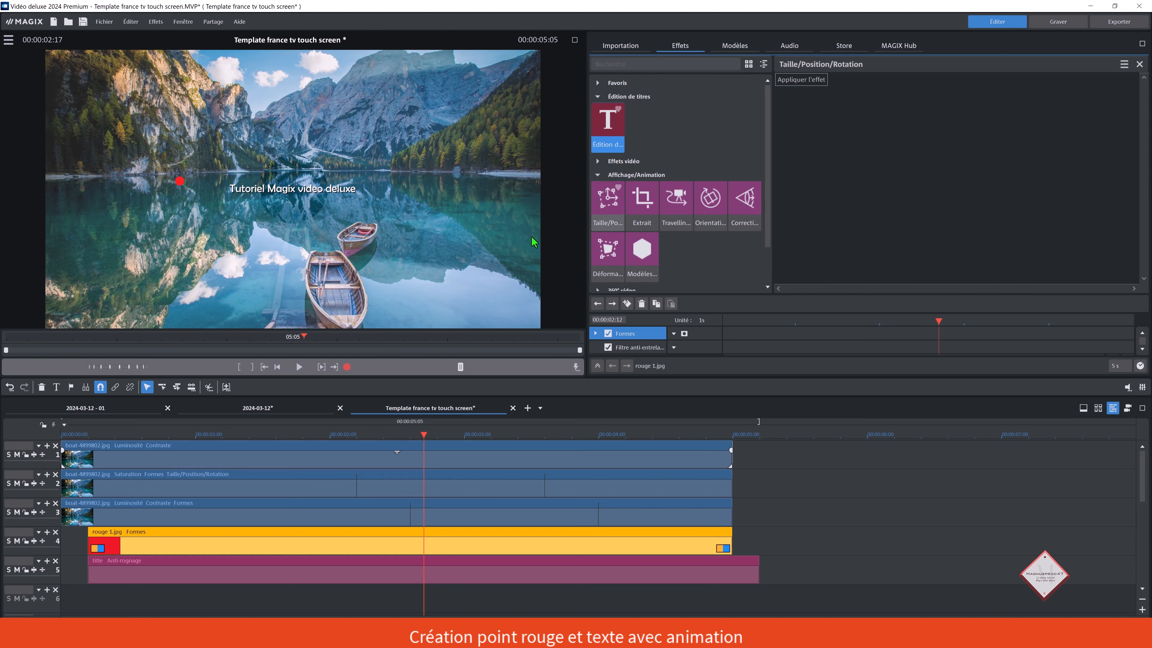
left_click(798, 81)
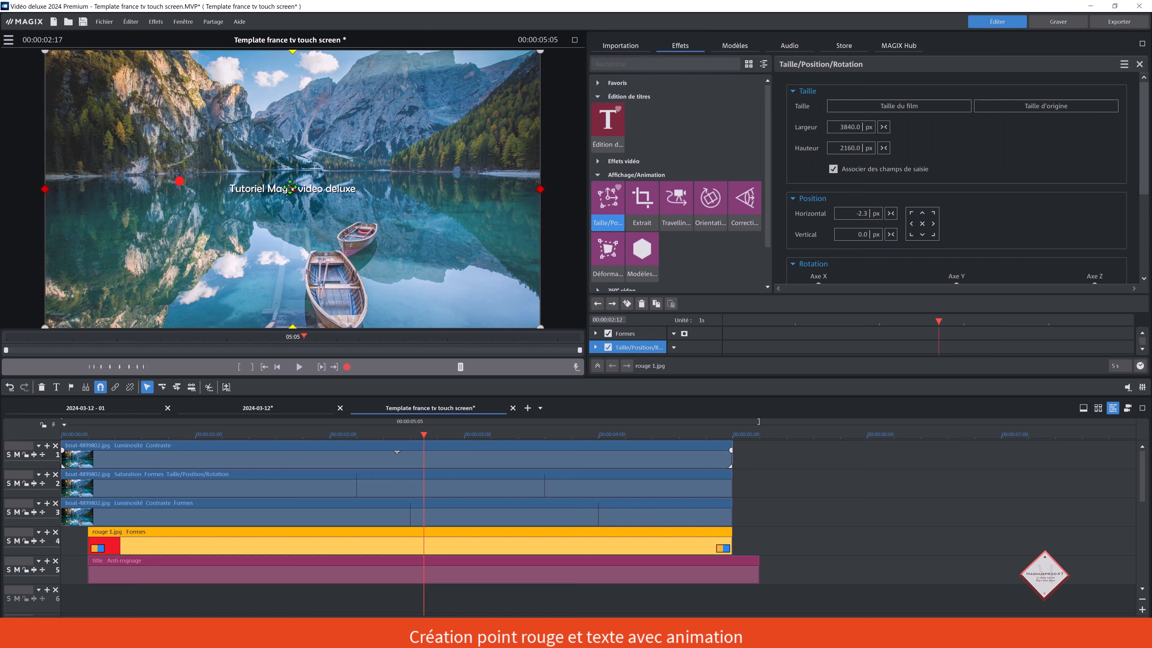
left_click_drag(281, 186, 268, 185)
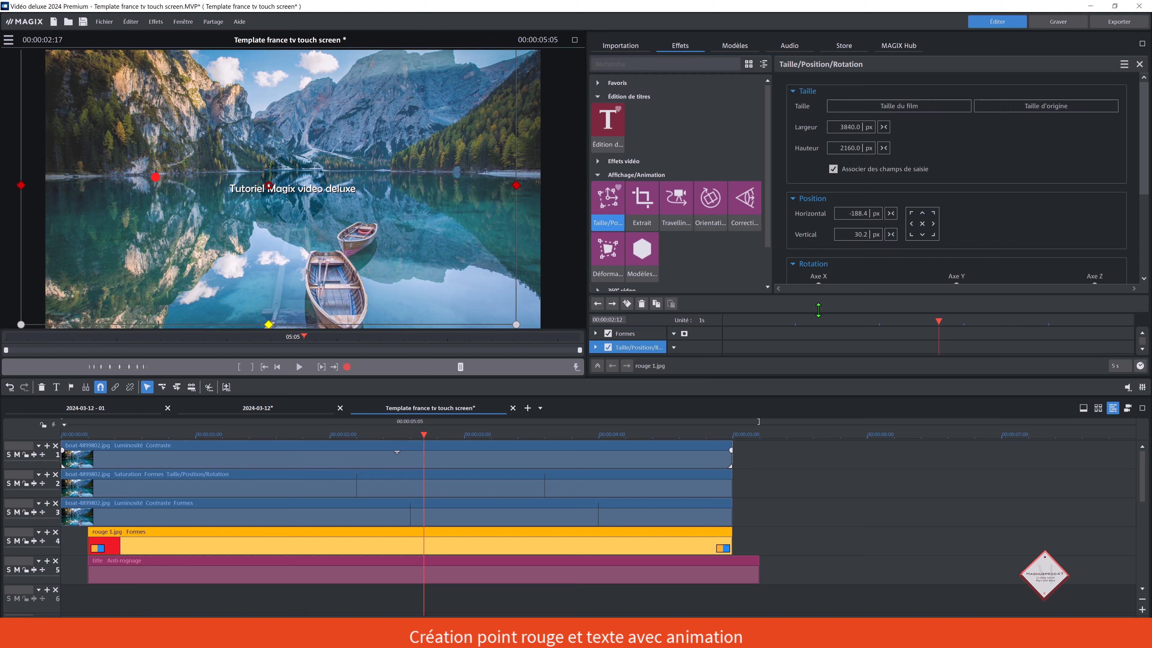
key("ctrl+z")
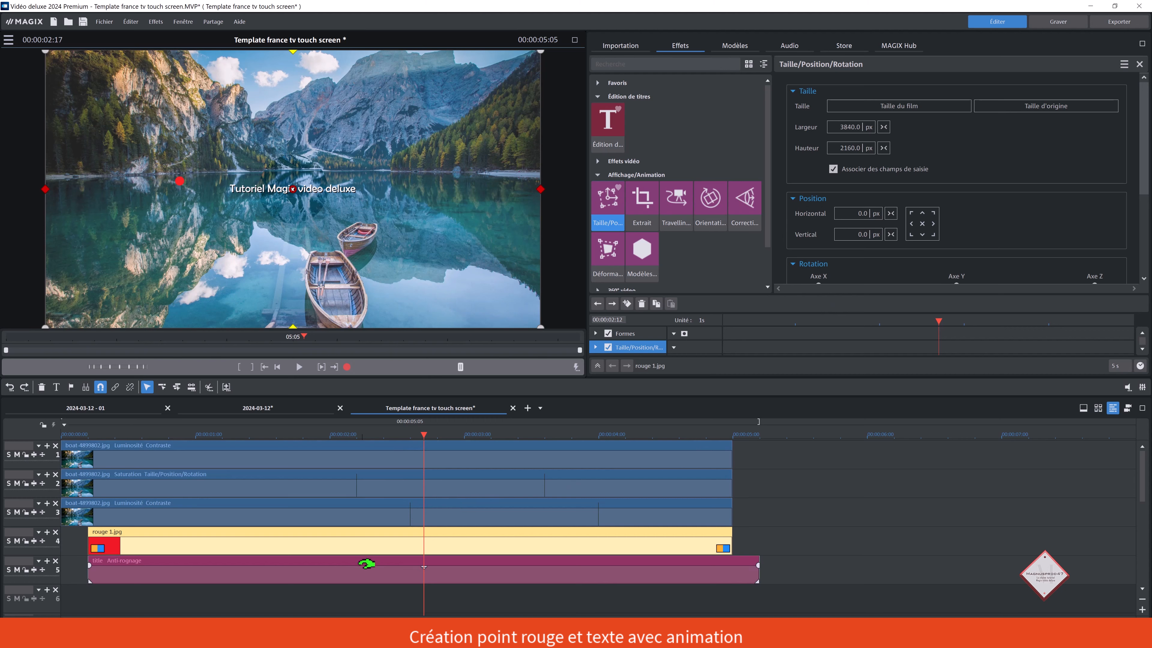
Step: Position the title just beside the red dot, at about -328 px horizontal and 62 px vertical
left_click(366, 563)
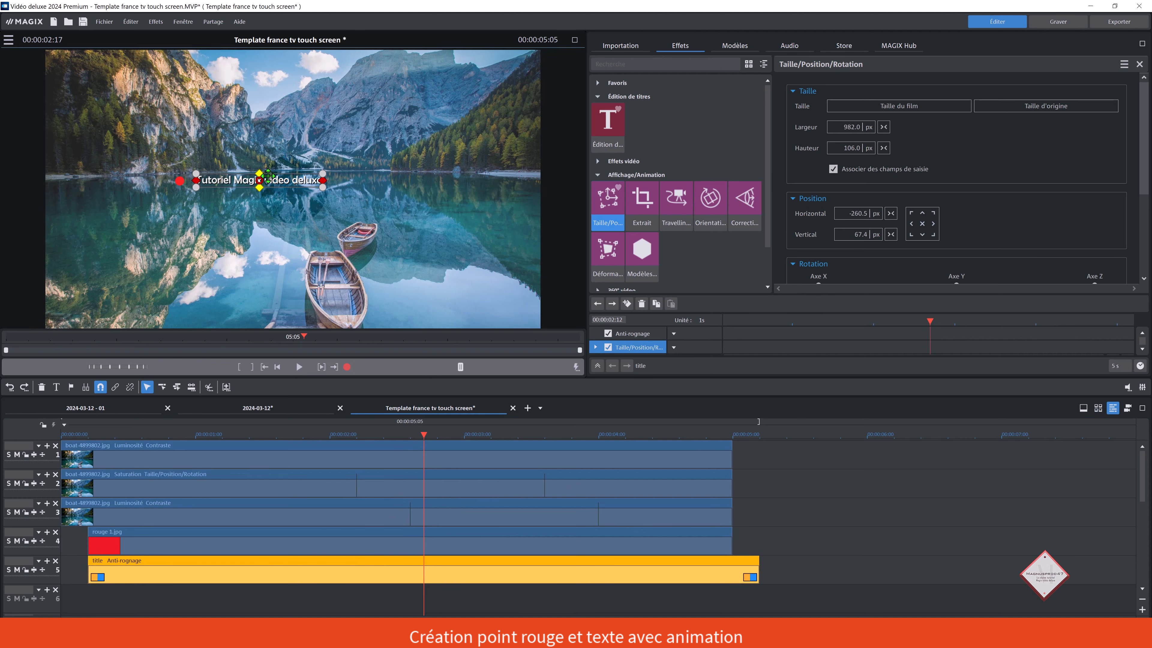
left_click_drag(268, 176, 261, 176)
left_click(574, 40)
left_click_drag(432, 294, 426, 296)
left_click(1140, 9)
Step: Trim the title clip on track 5 to start at 00:00:00:10 and end level with the other clips at 00:00:05:00
left_click(835, 562)
left_click_drag(764, 579, 732, 578)
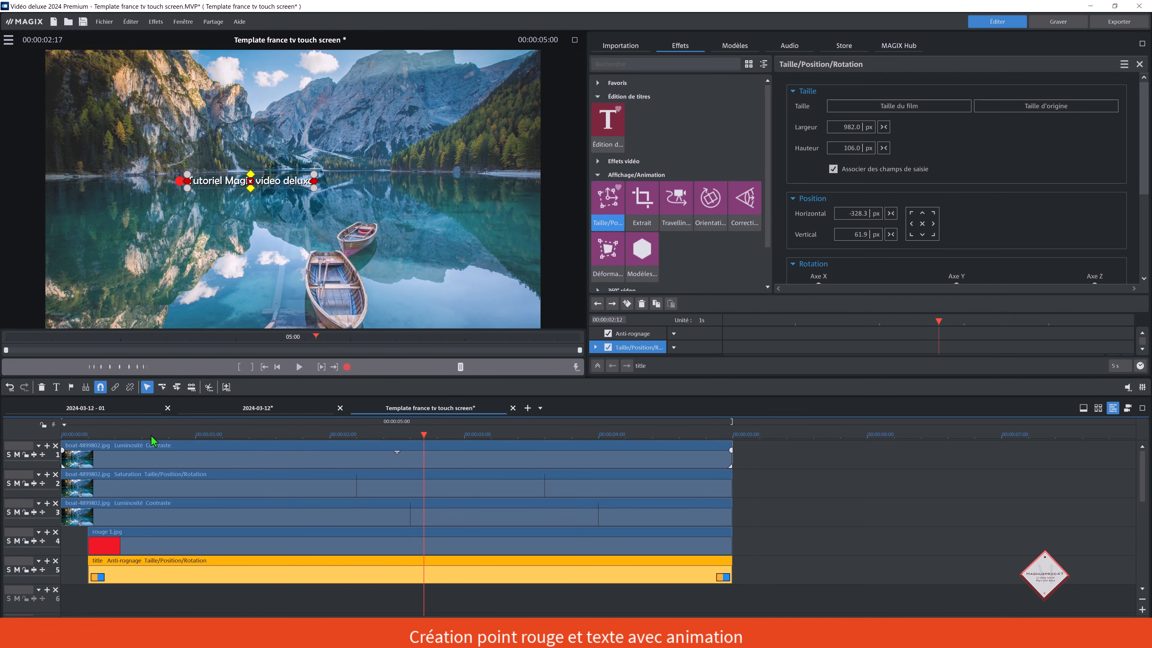
left_click(115, 437)
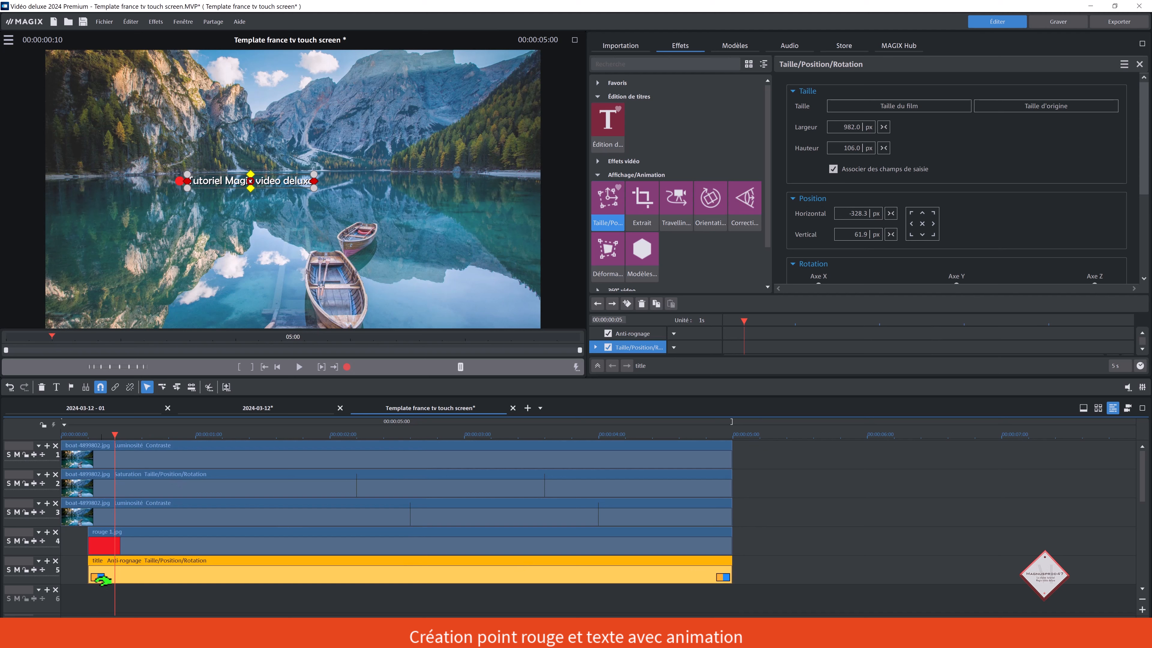
left_click_drag(87, 573, 116, 565)
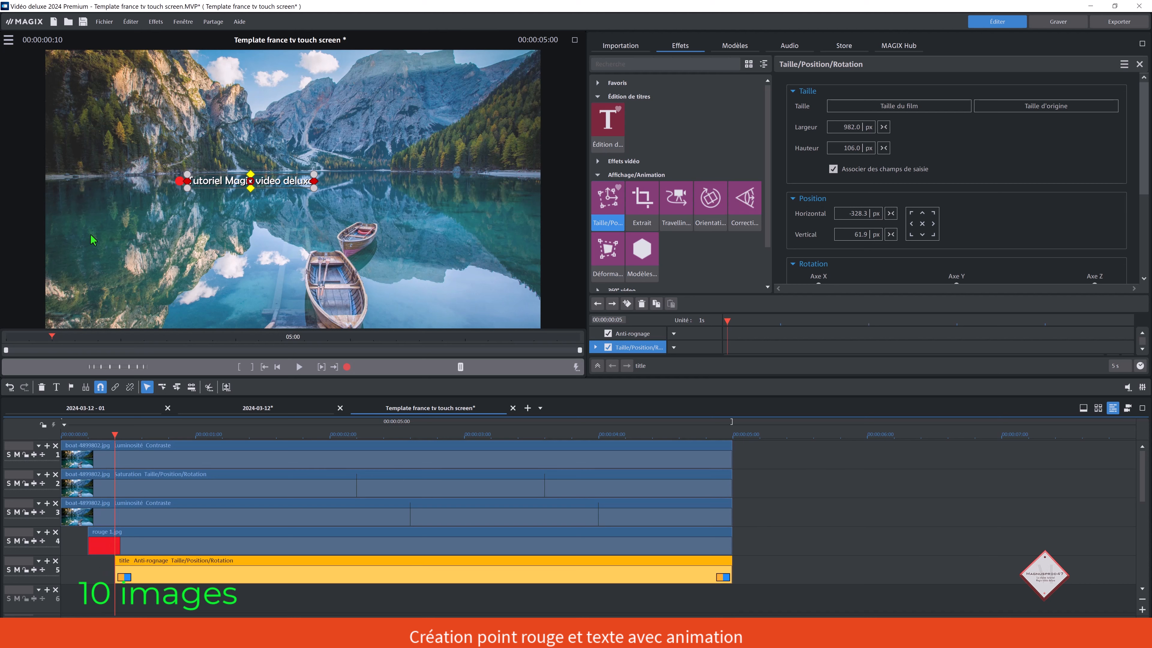
Step: Add a fade-in to the red clip on track 4 that ends at 00:00:00:15
left_click(141, 547)
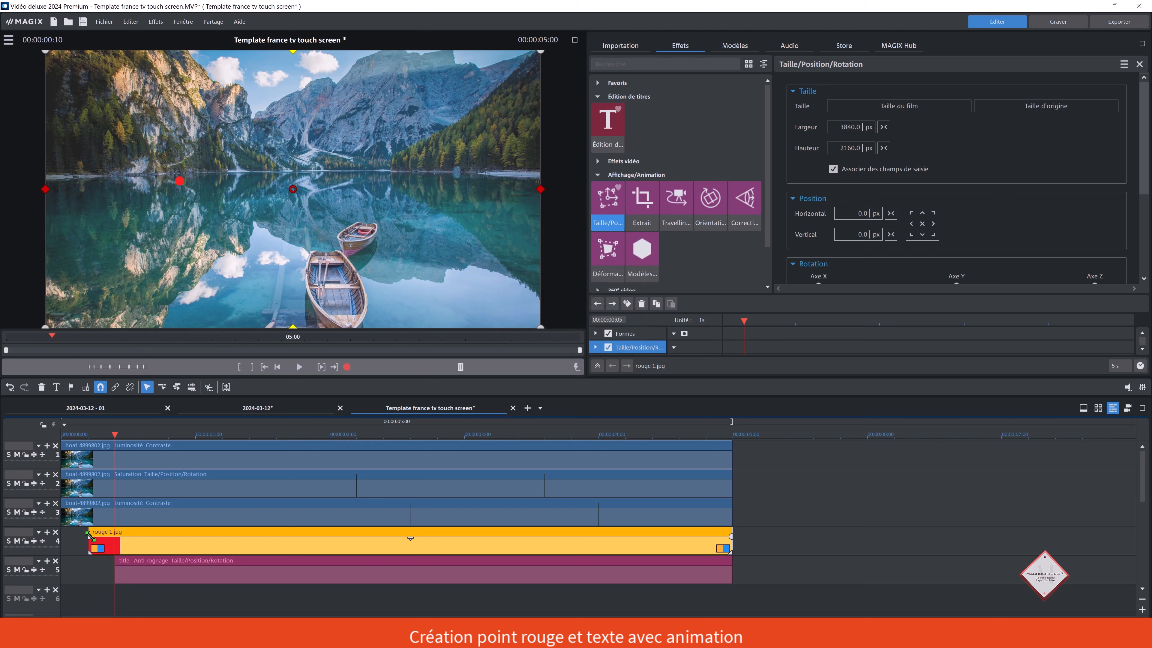
left_click_drag(93, 537, 136, 537)
left_click(142, 438)
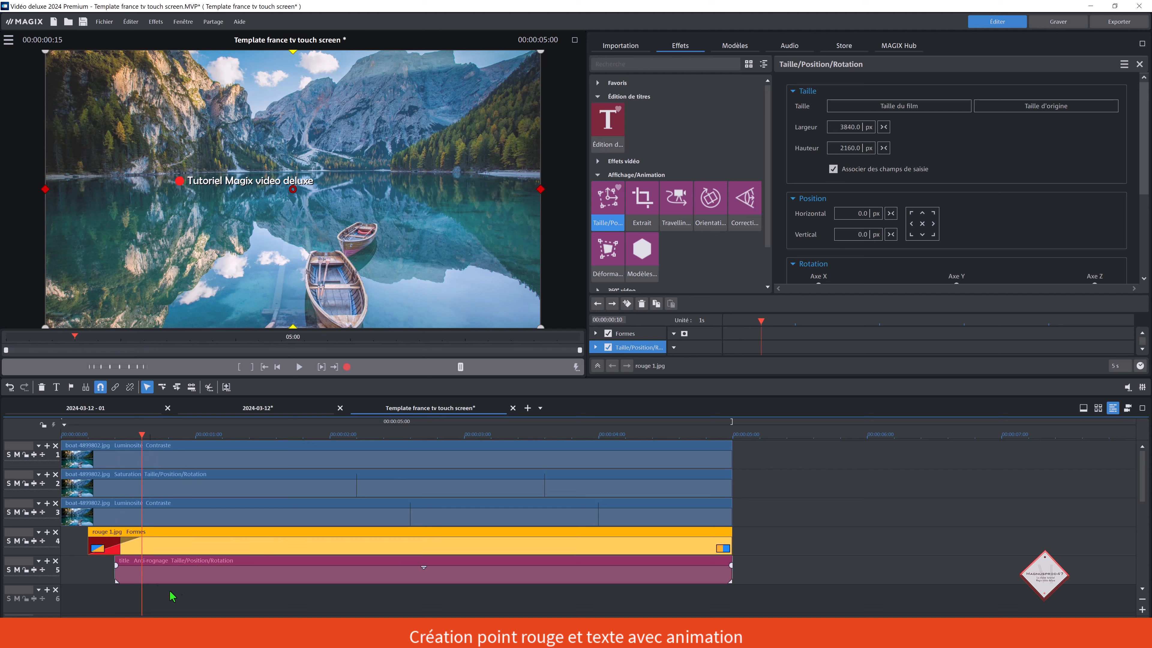
Step: Set a Taille/Position/Rotation keyframe on the title clip at 00:00:01:00
left_click(162, 573)
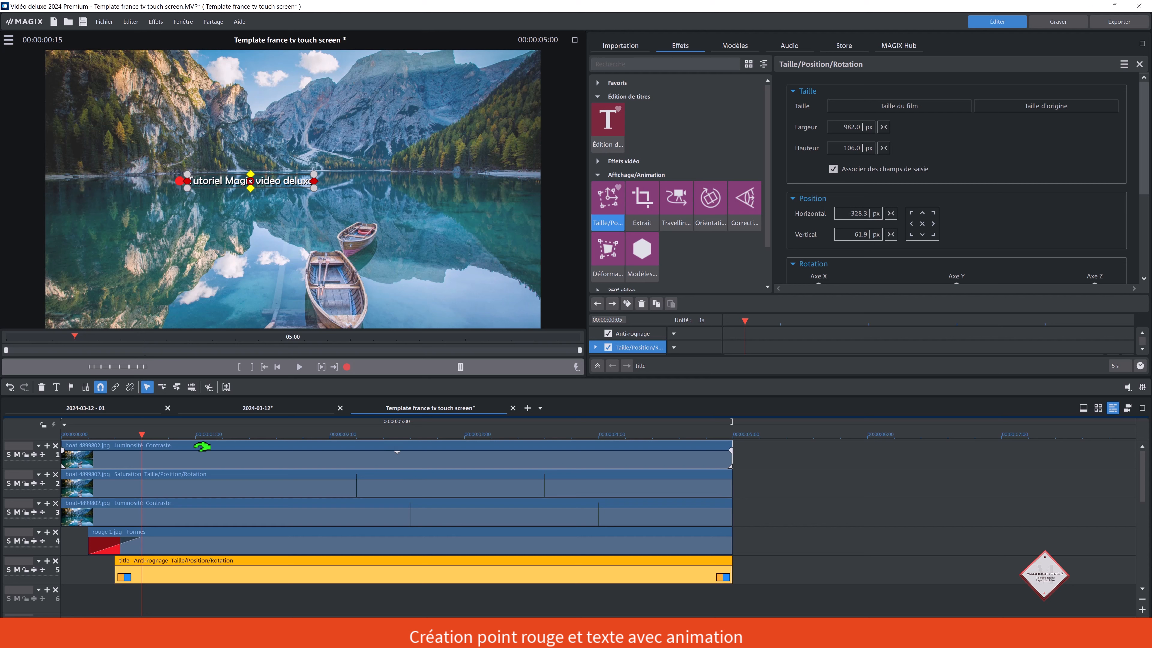
left_click(195, 437)
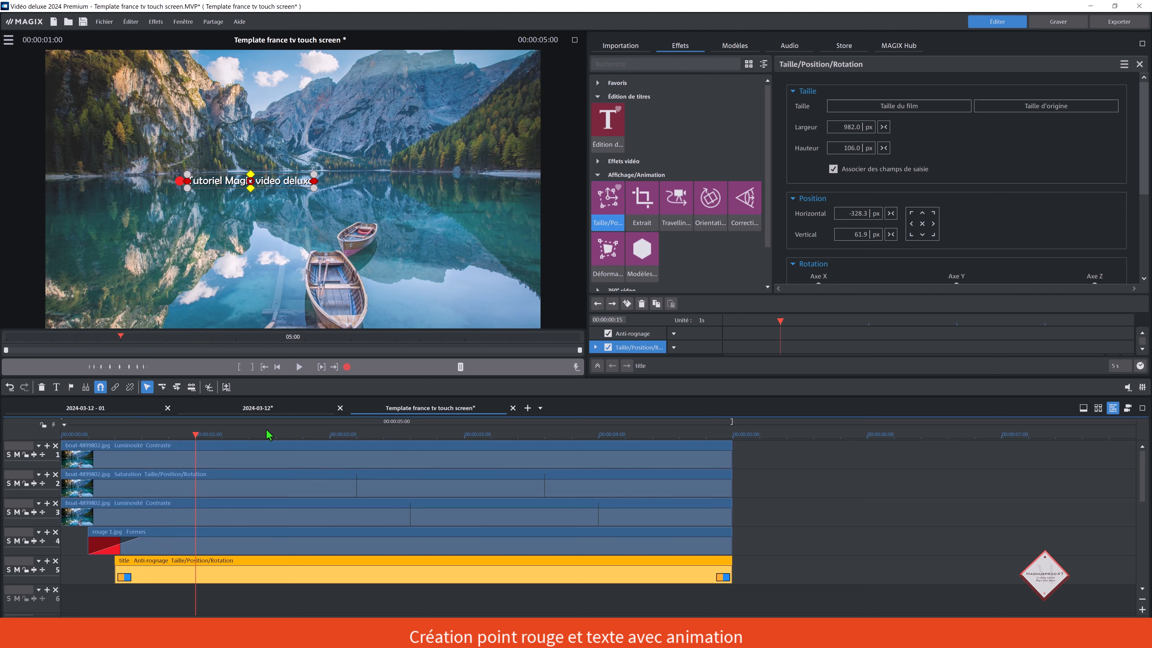
left_click(628, 307)
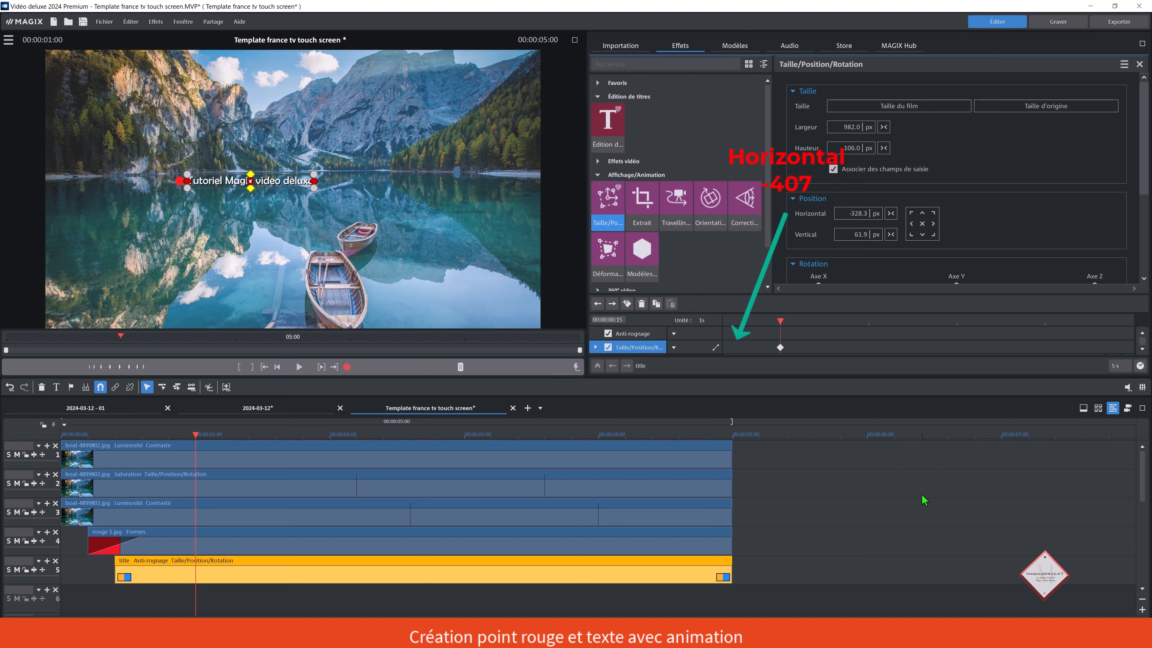
Step: Set the title's horizontal position to -407.2 px at 00:00:00:10 so it slides out from behind the dot
left_click(115, 437)
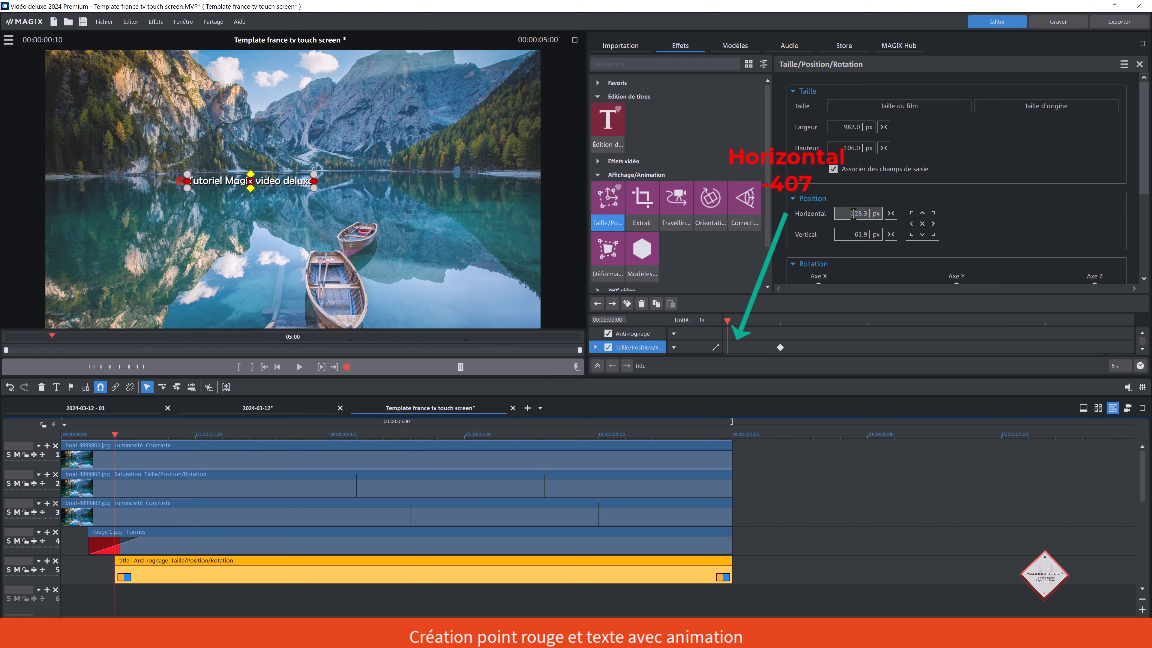
left_click_drag(852, 213, 849, 260)
left_click(575, 39)
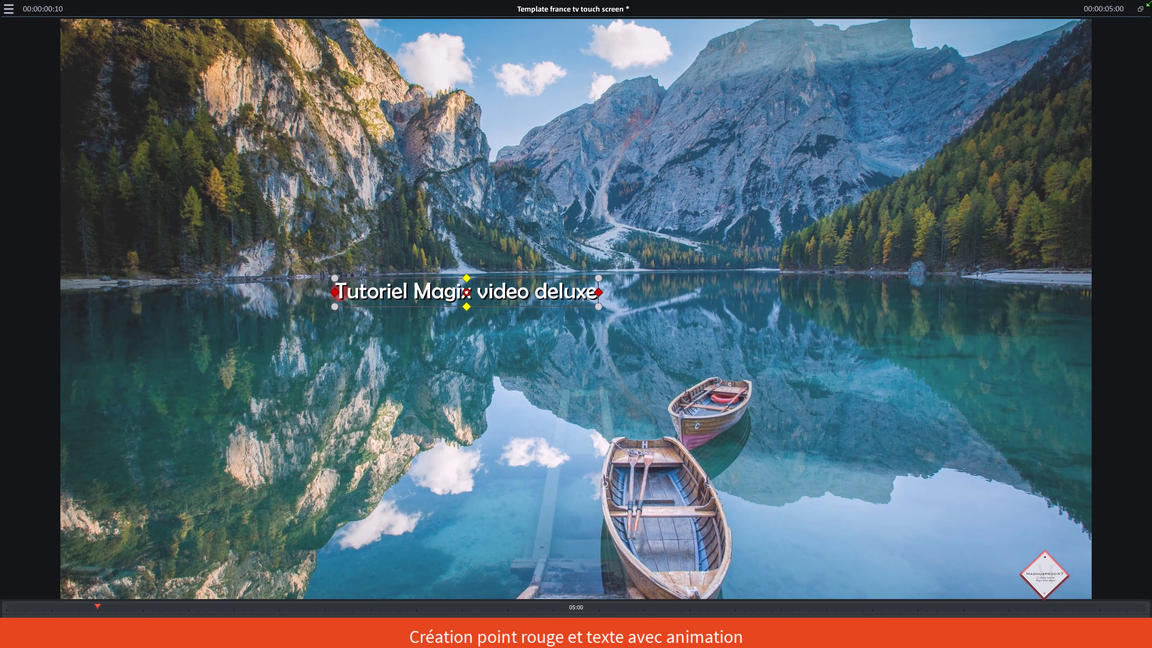
left_click(1140, 10)
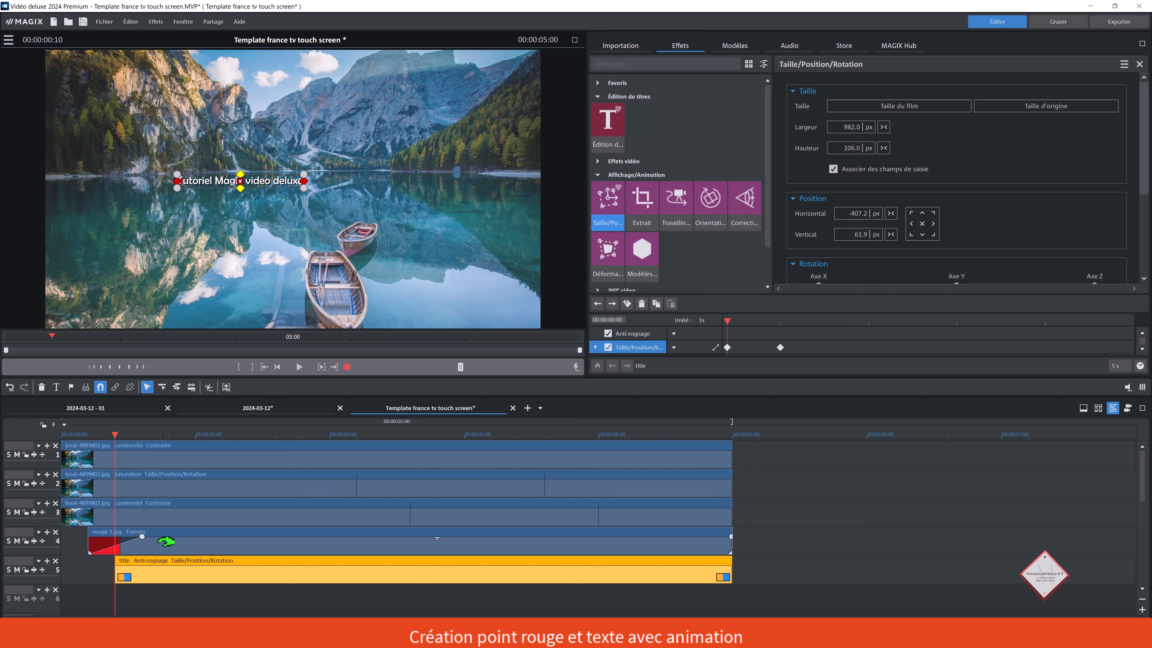
Step: Add a fade-in to the title clip on track 5 that ends at 00:00:00:20
left_click(197, 436)
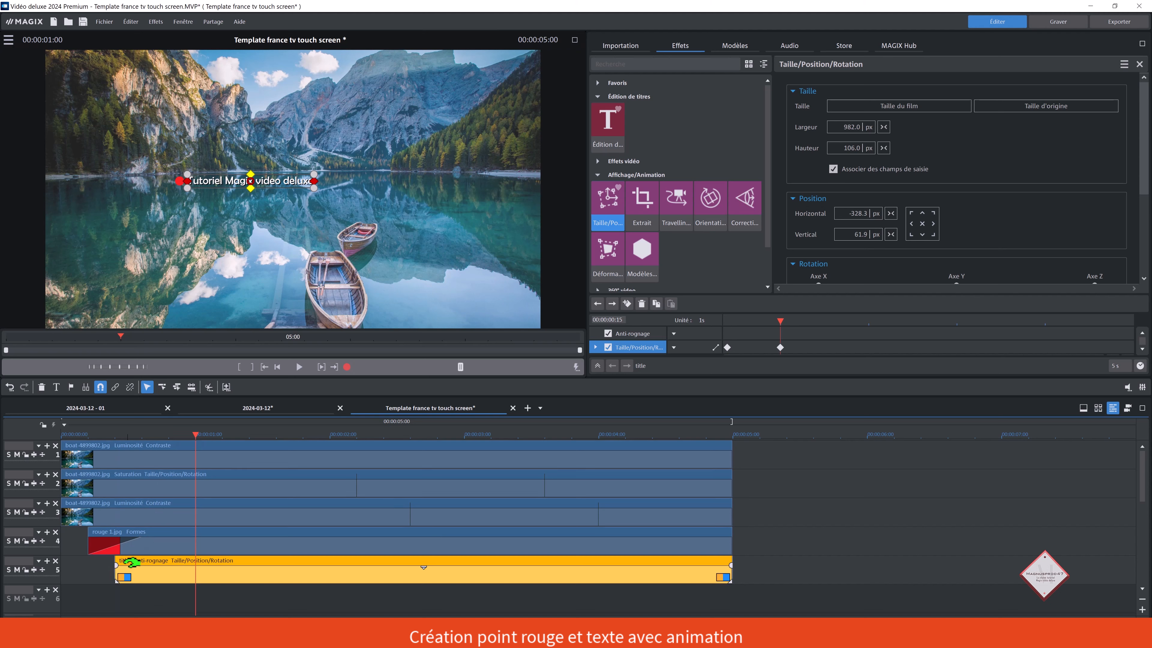
left_click_drag(117, 561, 195, 565)
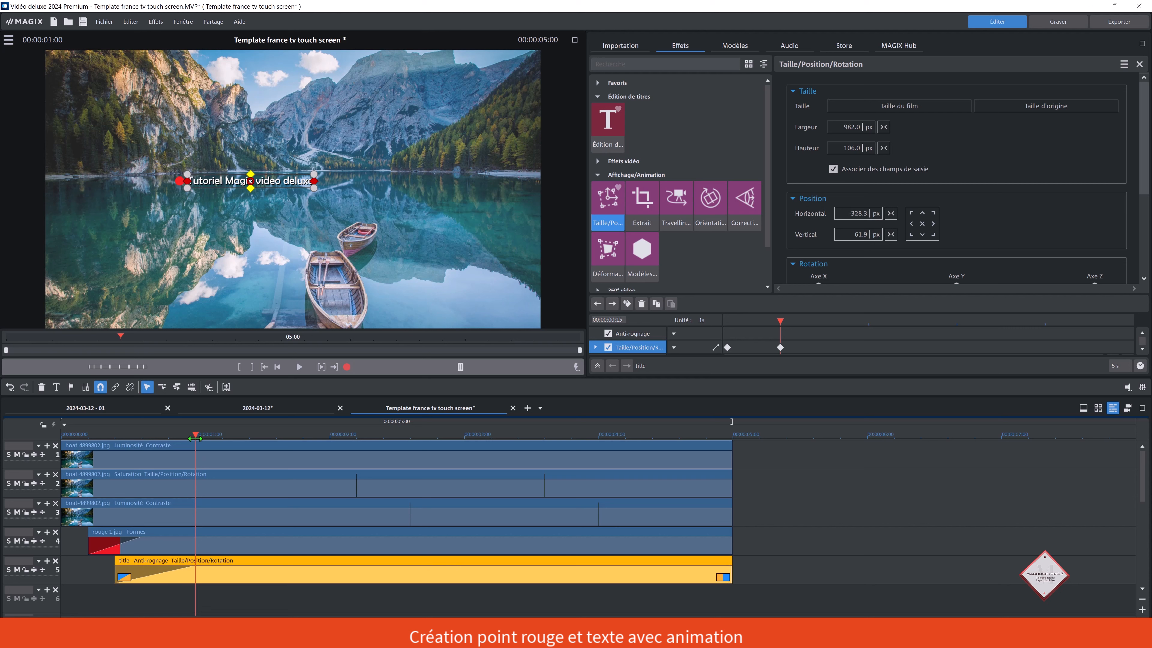
left_click(277, 367)
left_click(169, 435)
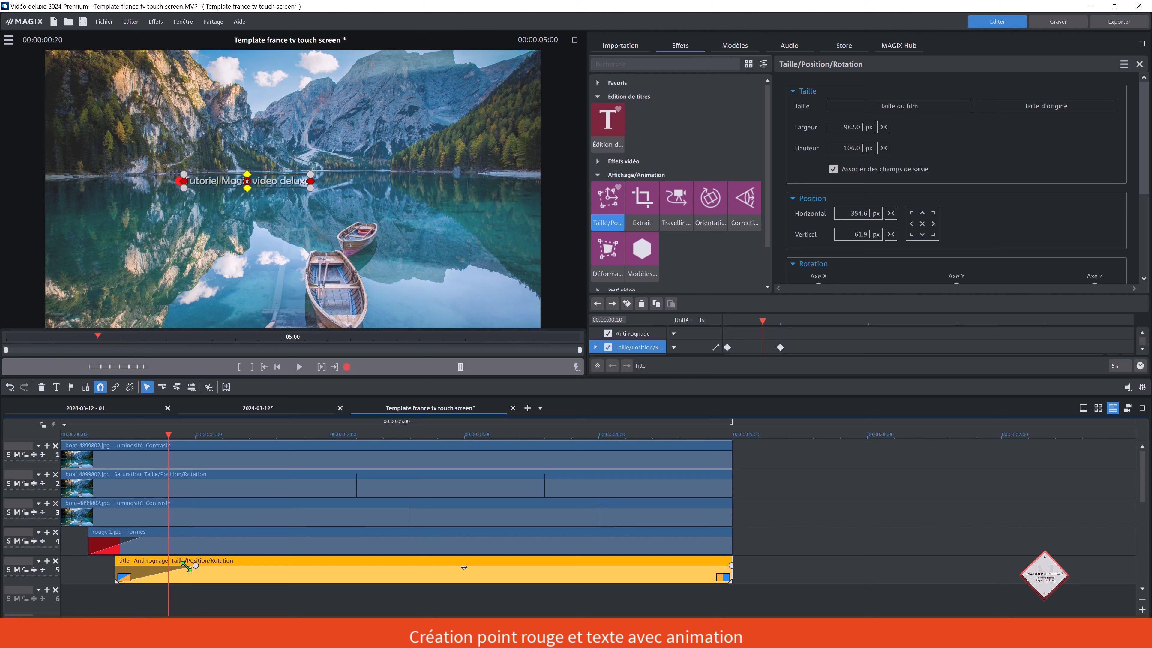
left_click_drag(192, 565, 169, 566)
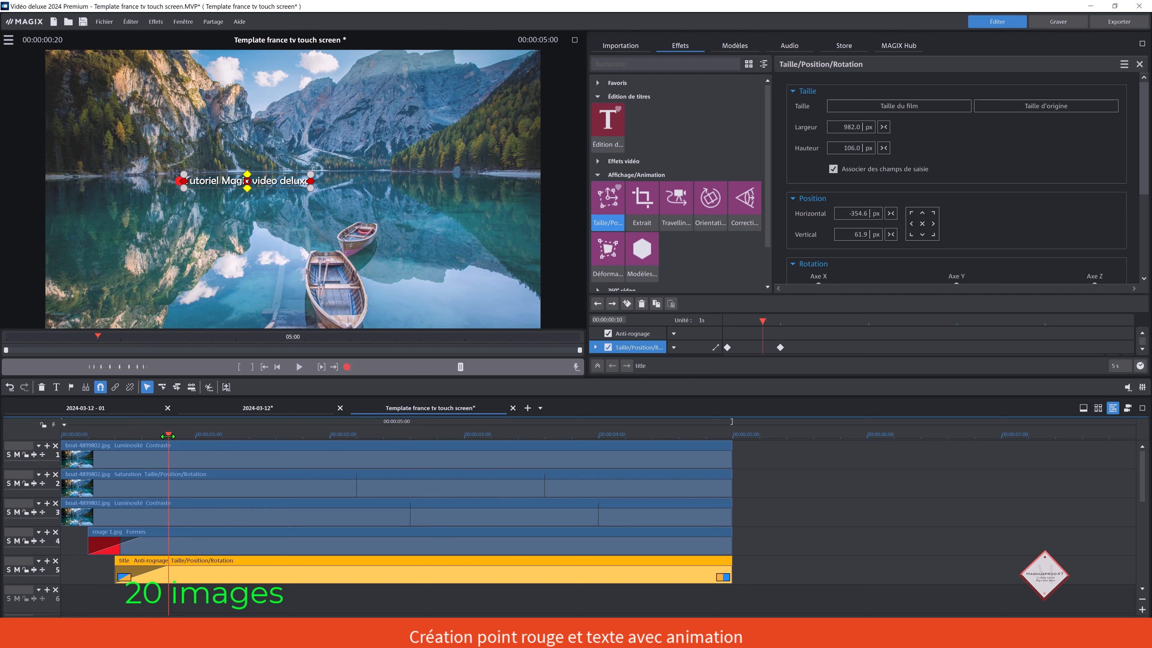
Step: Play the animation from the start and examine the dot and title in the enlarged preview
left_click_drag(167, 436, 61, 436)
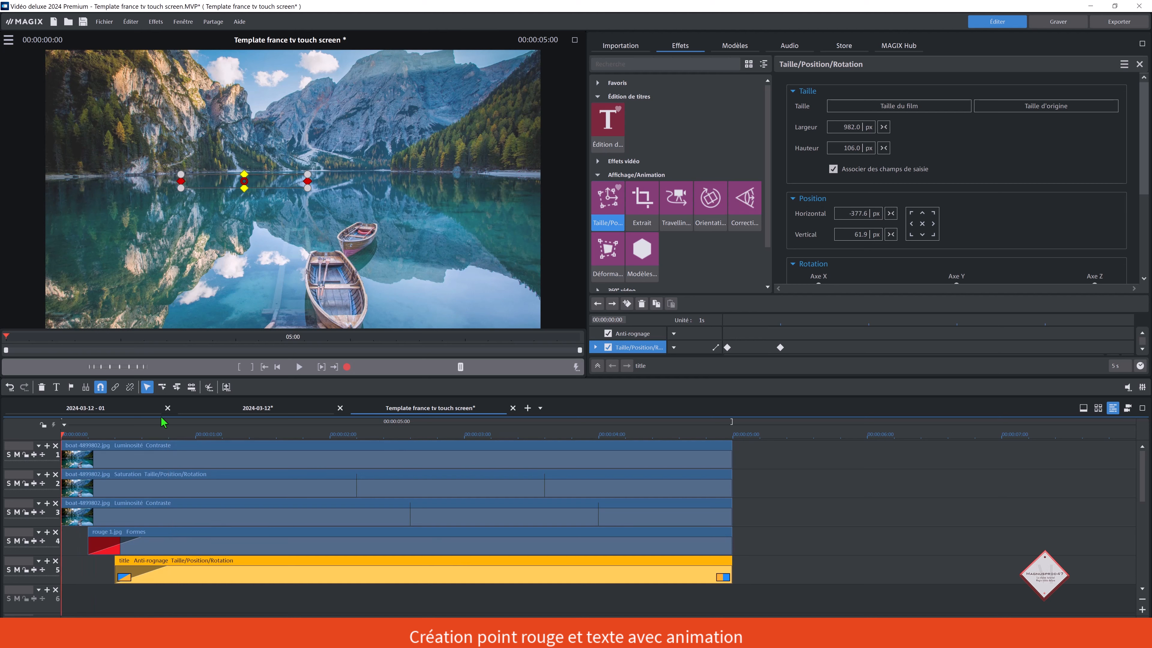
left_click(300, 367)
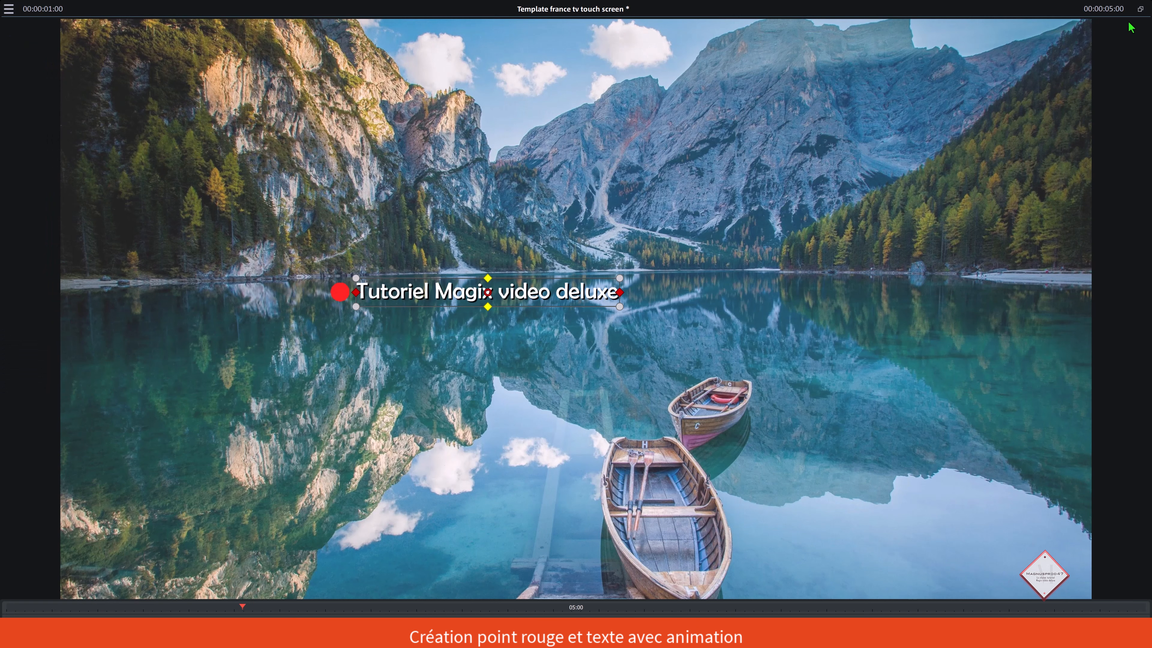
left_click(1140, 9)
Step: Swap the title and red clips, placing the title on track 4 and the red clip on track 5, and check the preview
mouse_move(304, 539)
left_mouse_down()
mouse_move(301, 592)
mouse_move(310, 550)
left_mouse_up()
left_click_drag(281, 601, 287, 573)
left_click(575, 40)
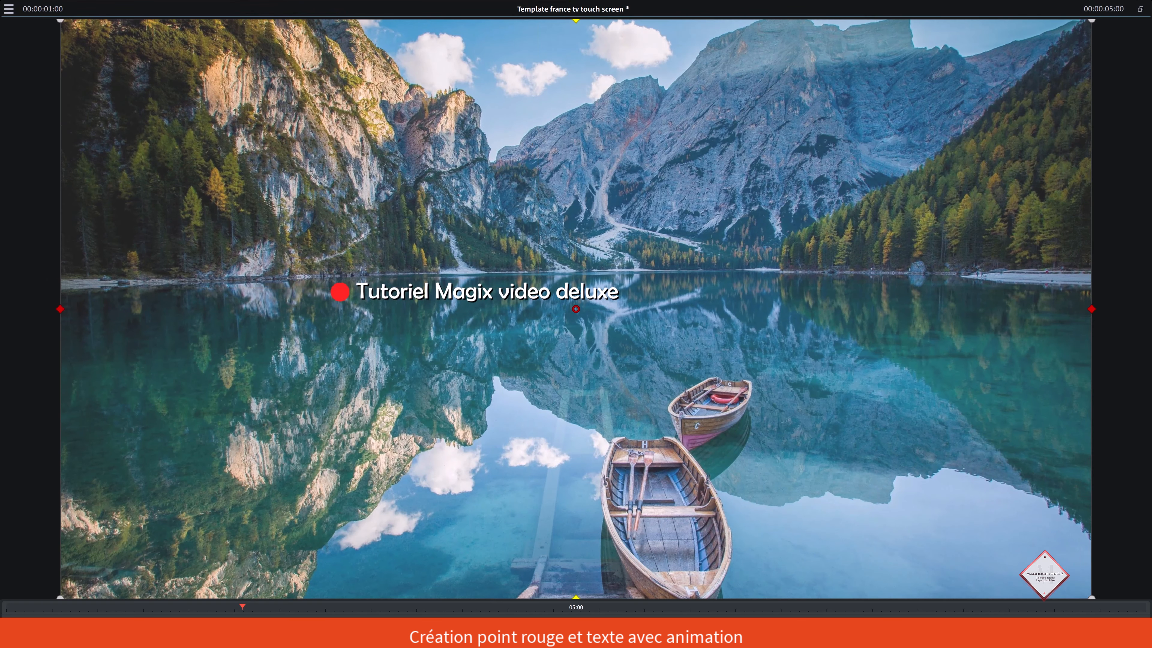
key("space")
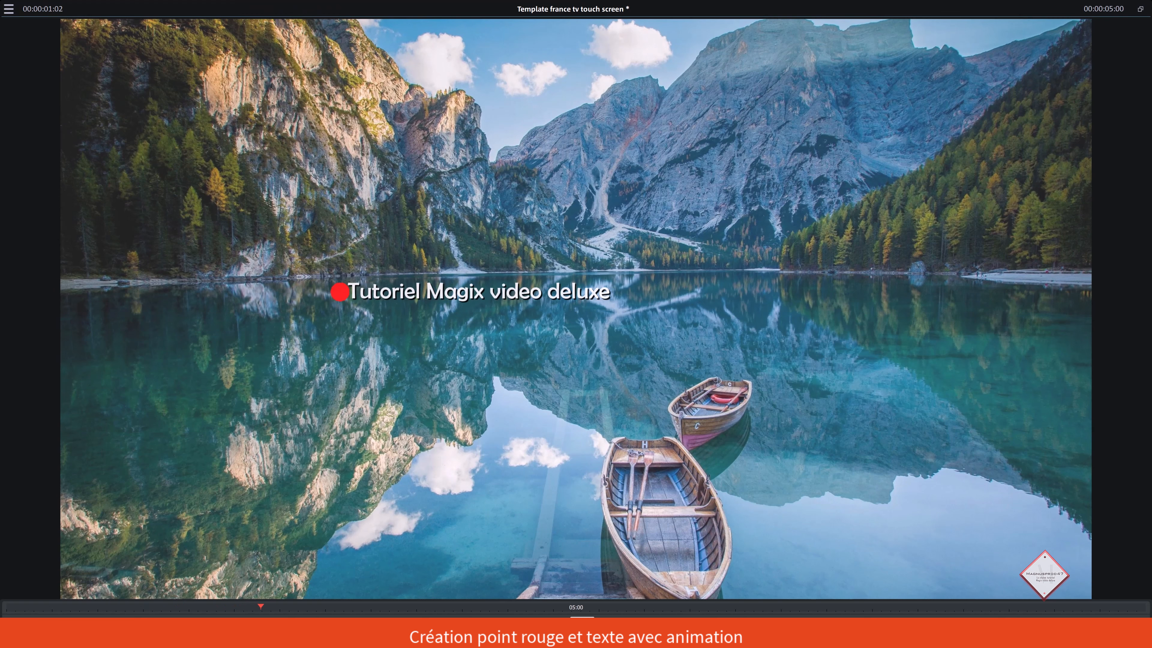
left_click(1140, 9)
left_click(730, 610)
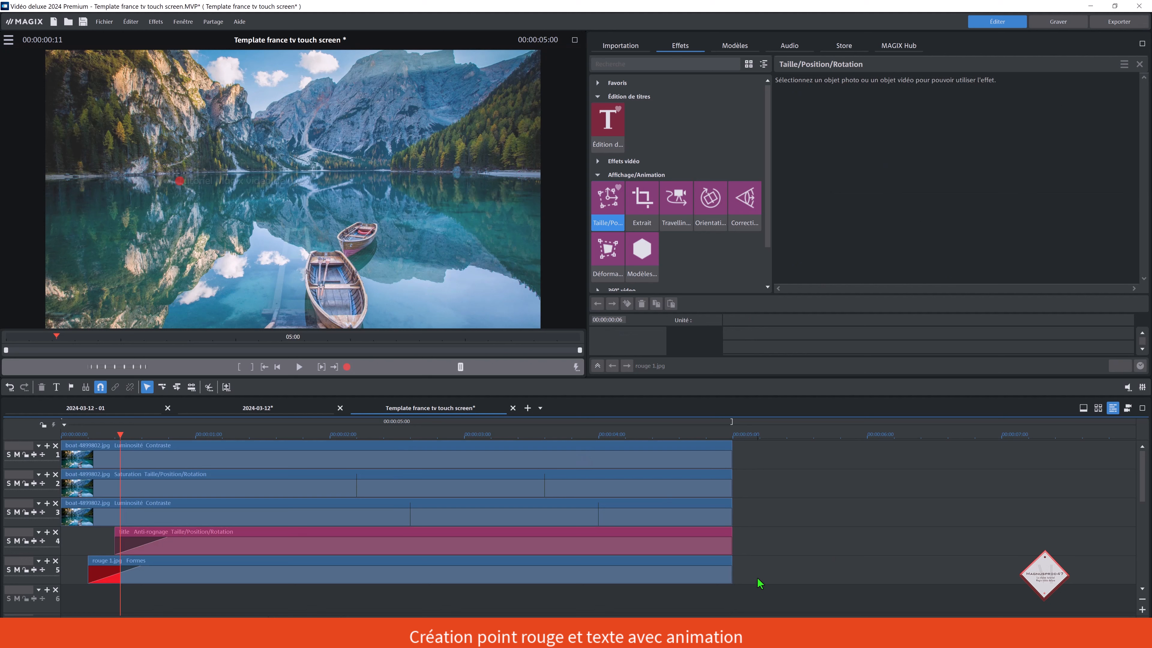
Step: Add audio 1 france tv.mp3 from Ma musique's Audio France tv folder to track 6 and normalise it to maximum level
left_click(609, 45)
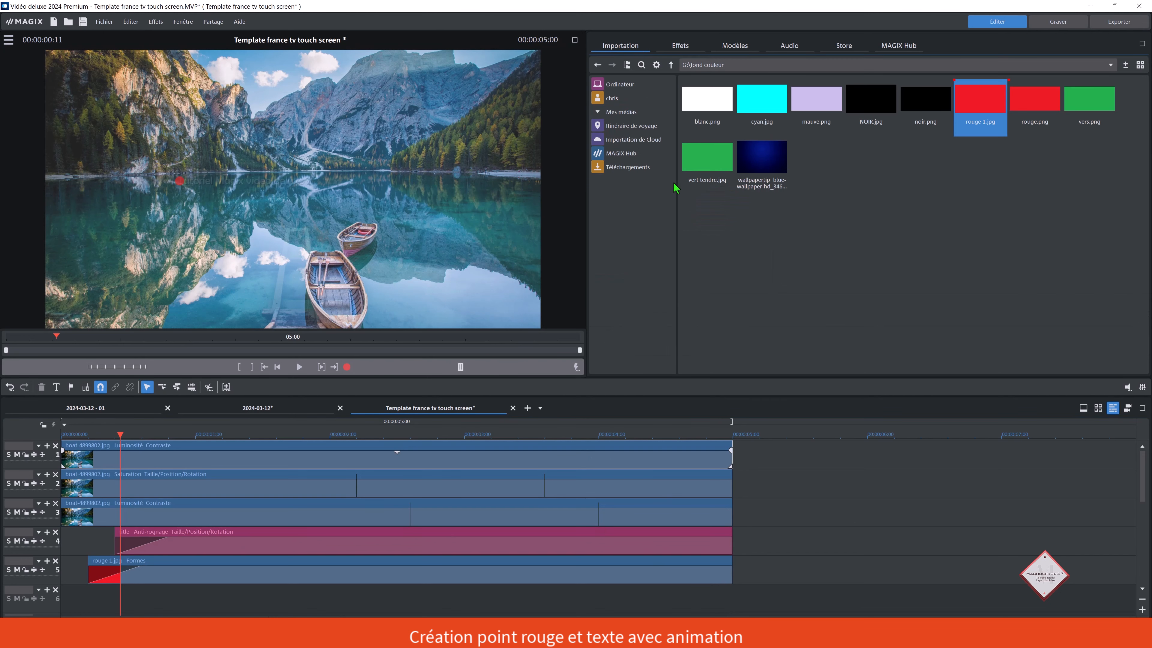
left_click(622, 112)
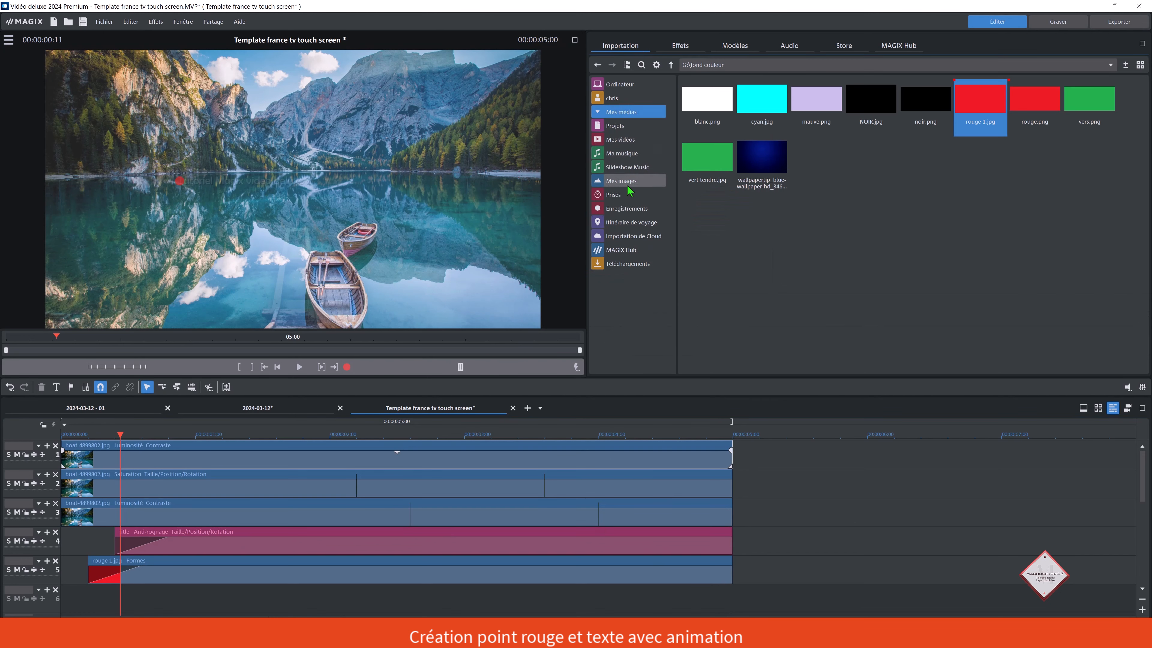
left_click(621, 153)
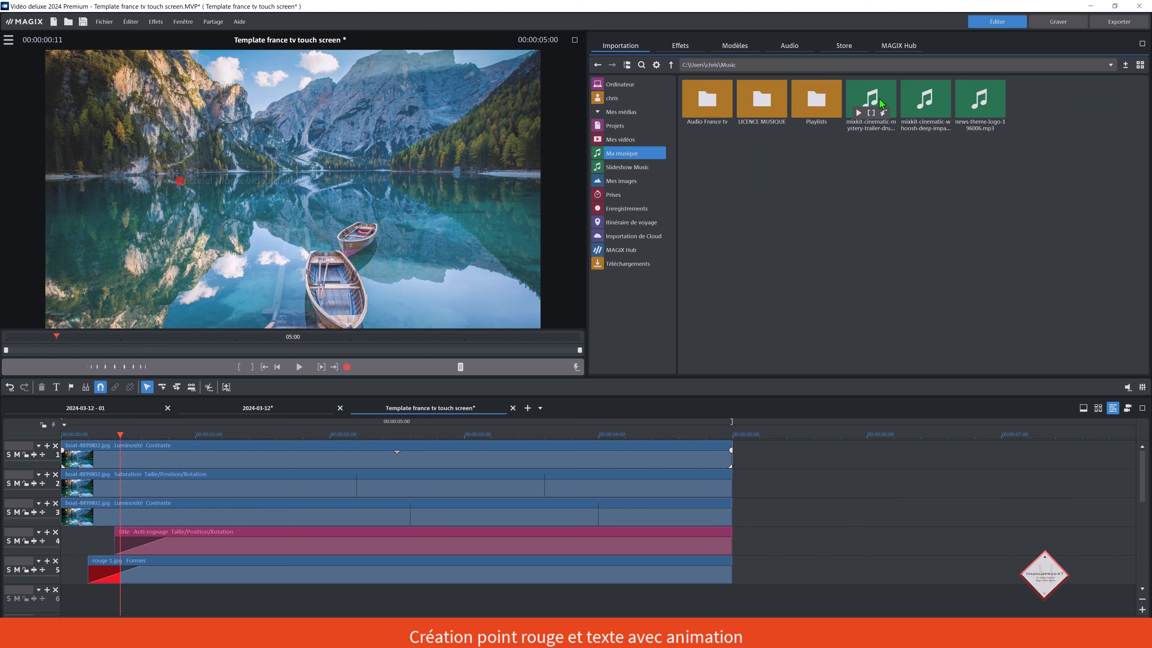
double_click(724, 107)
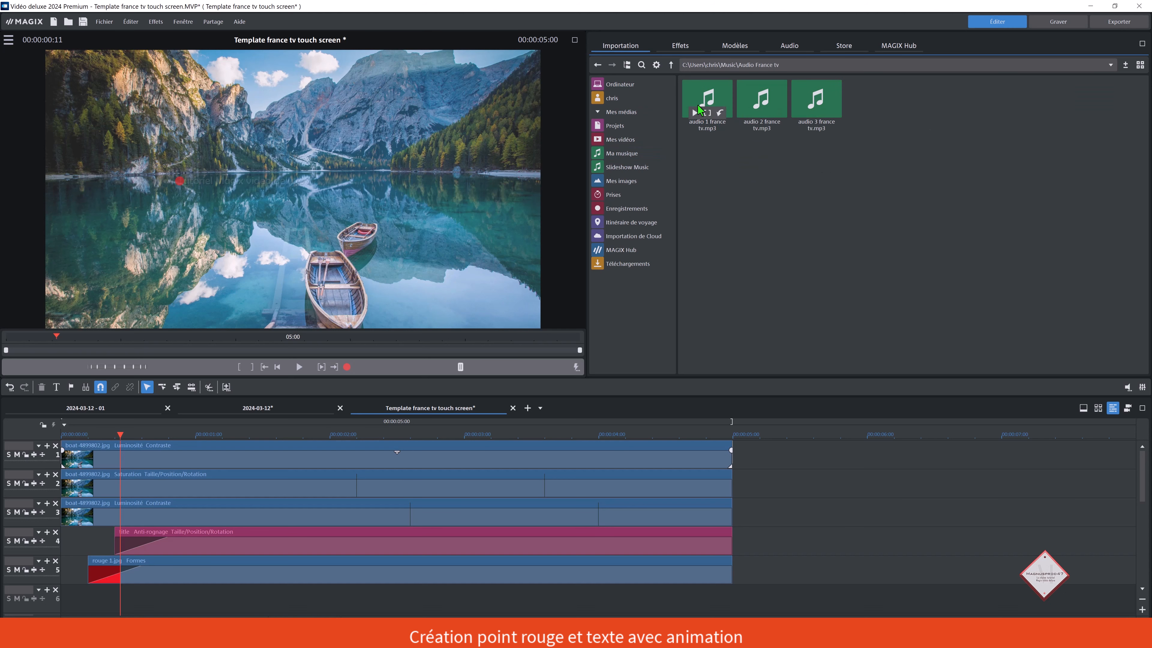
left_click_drag(701, 97, 231, 612)
right_click(176, 605)
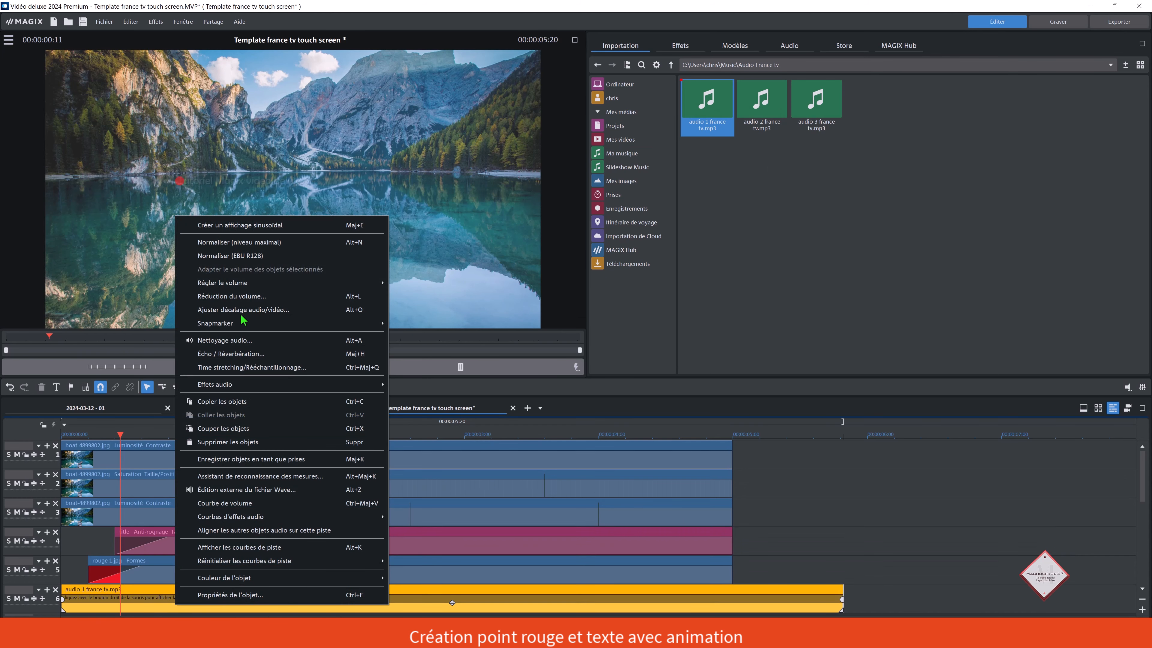
left_click(257, 242)
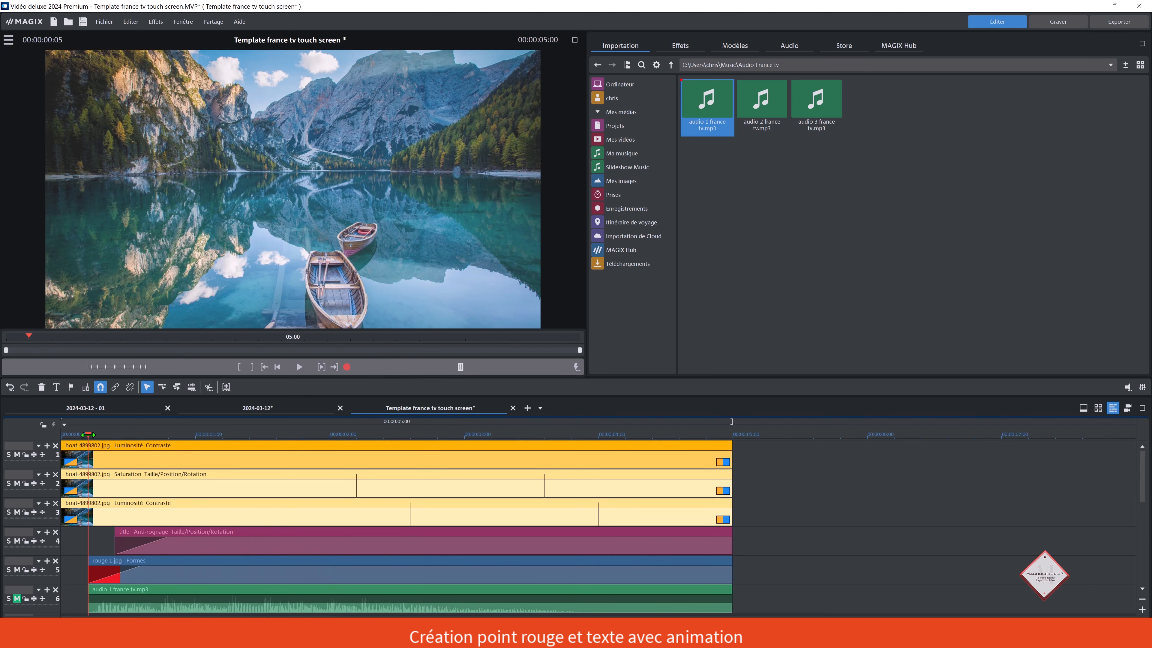
Step: Play the whole project from the start to check picture and sound together
left_click_drag(88, 434, 62, 435)
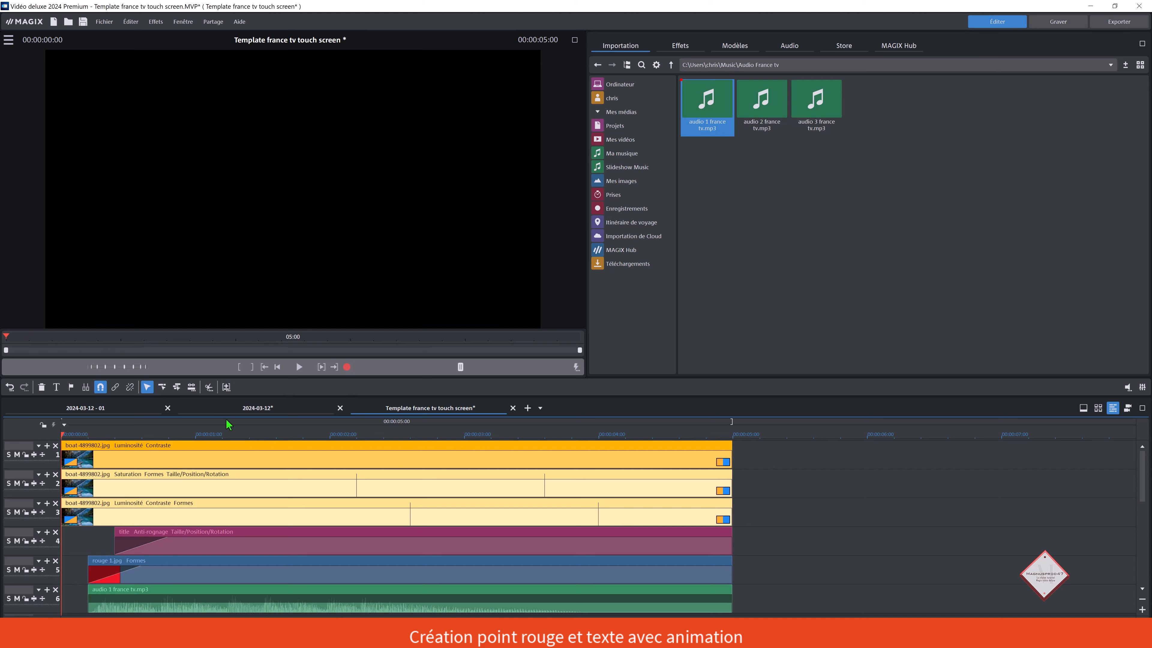
left_click(297, 368)
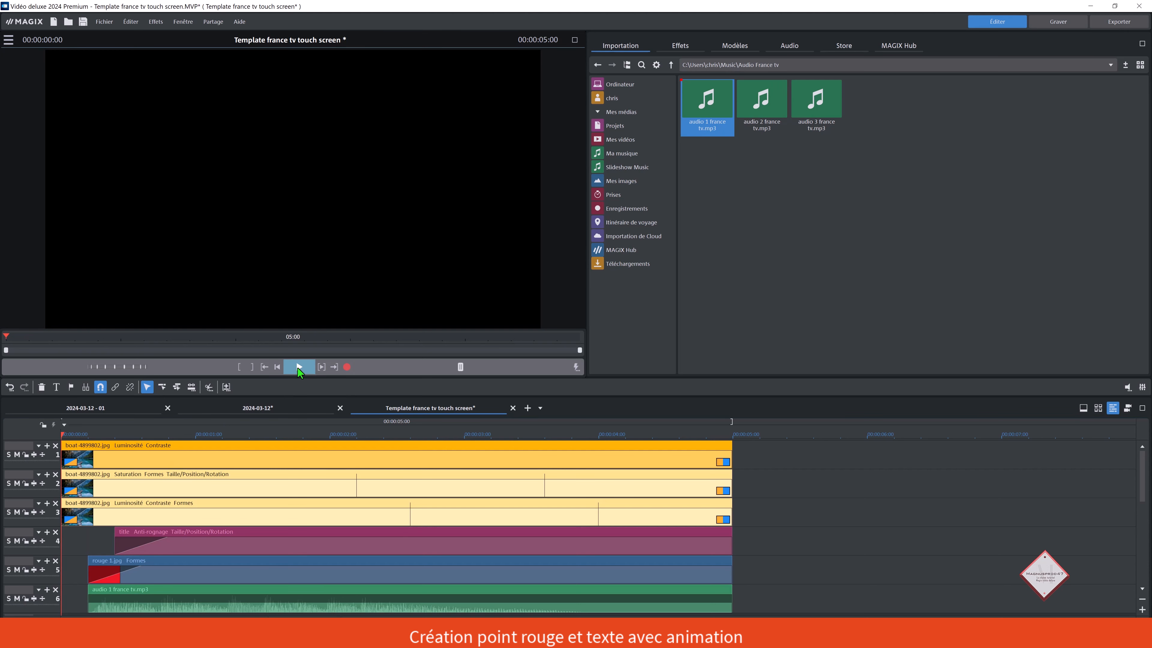